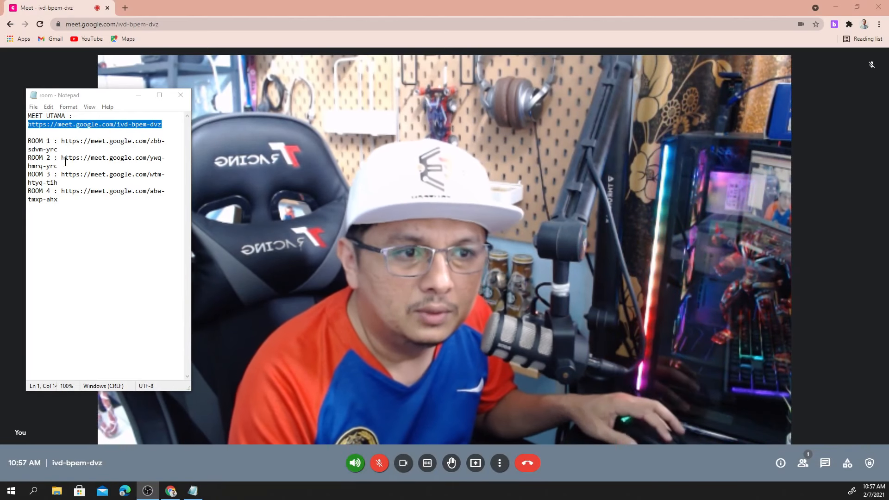
Bring the Meet class call back in front of the Notepad list of room links
{"action": "left_click", "coordinate": [124, 129]}
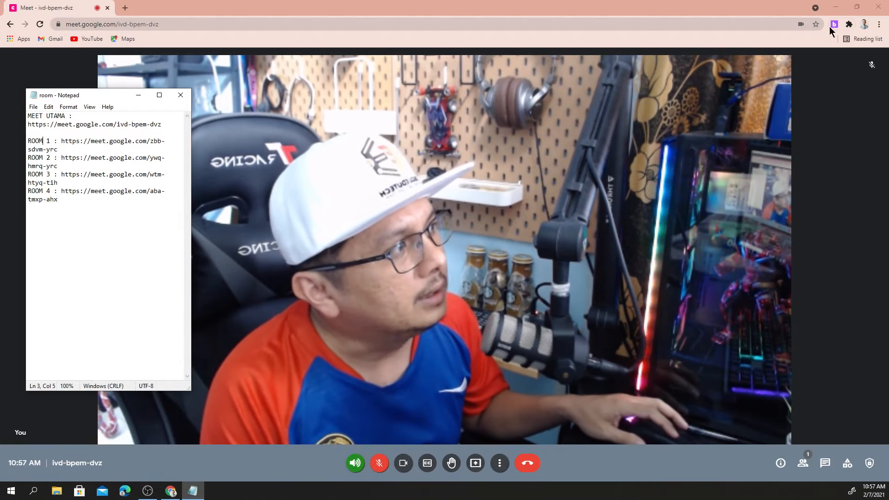
{"action": "left_click", "coordinate": [833, 26]}
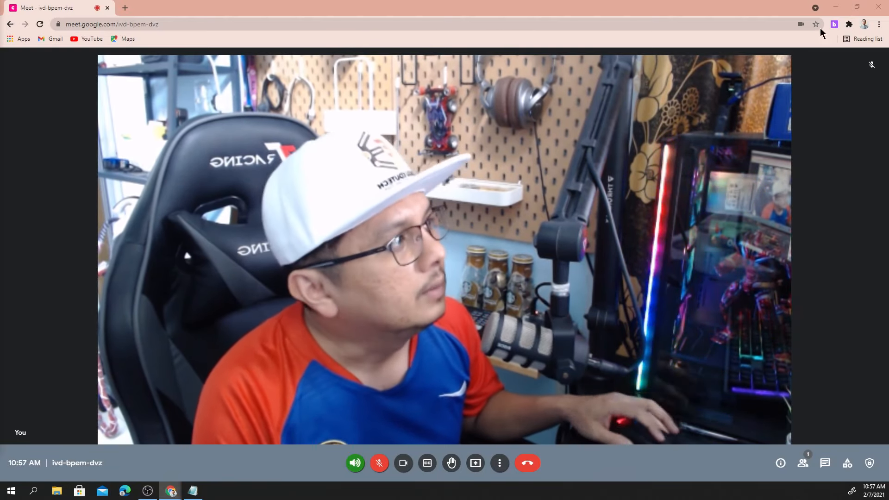
Launch Google Meet Breakout Rooms from Chrome's Extensions menu
{"action": "left_click", "coordinate": [849, 24]}
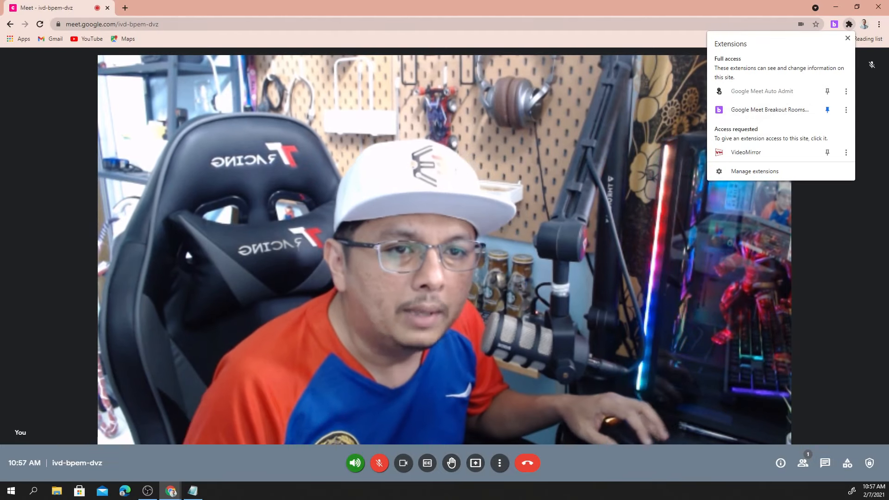
{"action": "left_click_drag", "start_coordinate": [0, 7], "coordinate": [367, 35]}
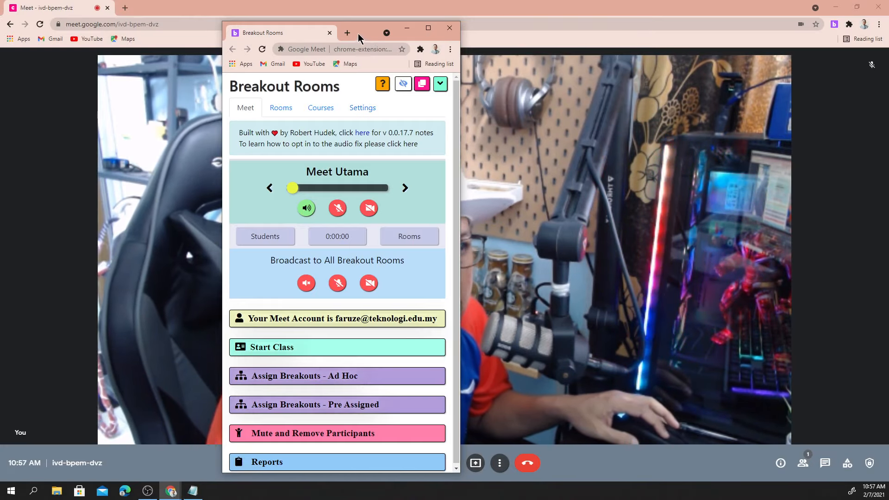
Reposition the Breakout Rooms window and minimize the Meet call and Notepad notes
{"action": "left_click_drag", "start_coordinate": [359, 37], "coordinate": [361, 25]}
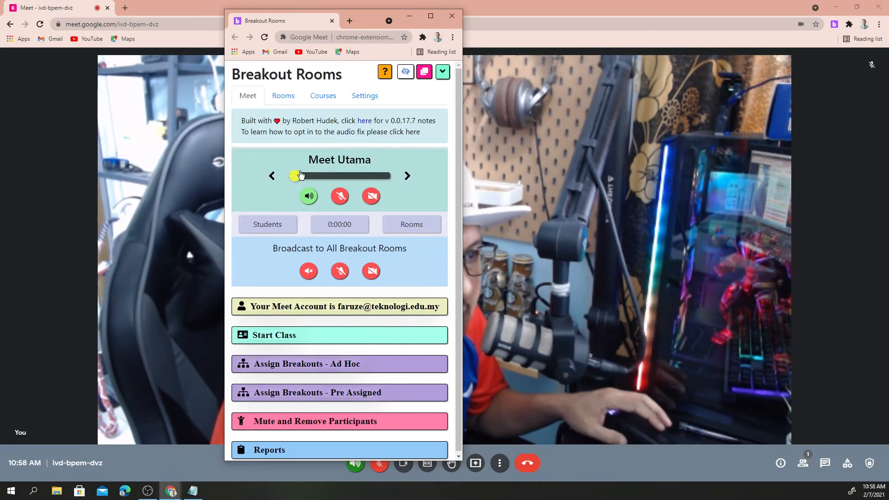
{"action": "left_click", "coordinate": [286, 99]}
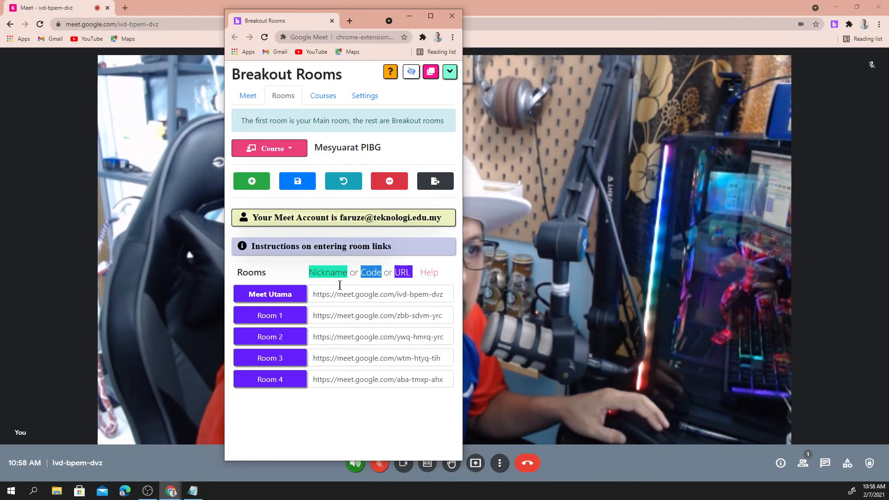
{"action": "left_click", "coordinate": [247, 99]}
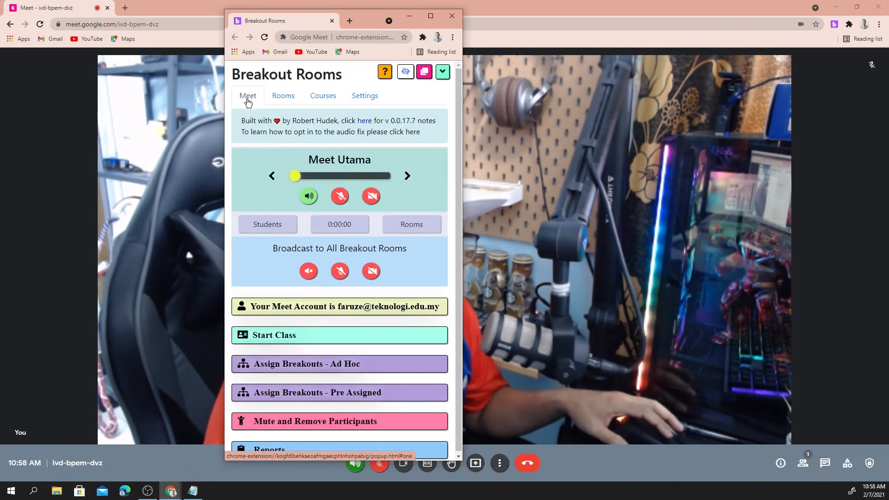
{"action": "left_click_drag", "start_coordinate": [364, 24], "coordinate": [368, 15]}
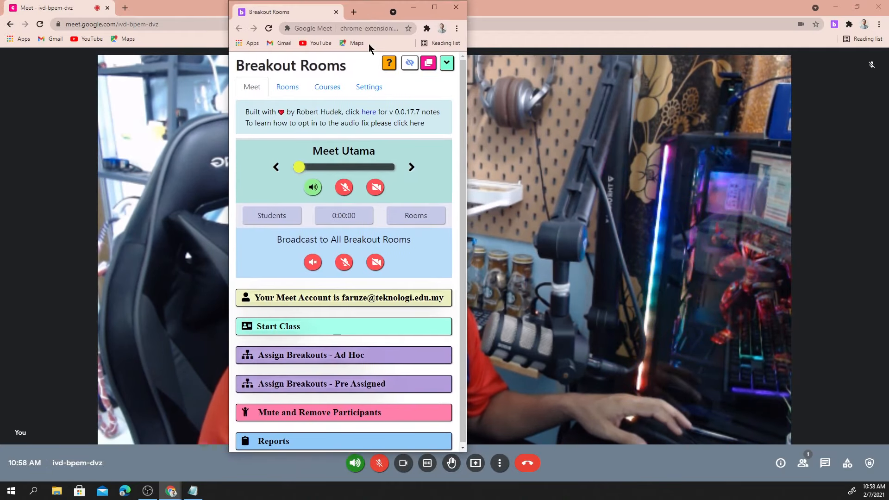
{"action": "left_click", "coordinate": [837, 10]}
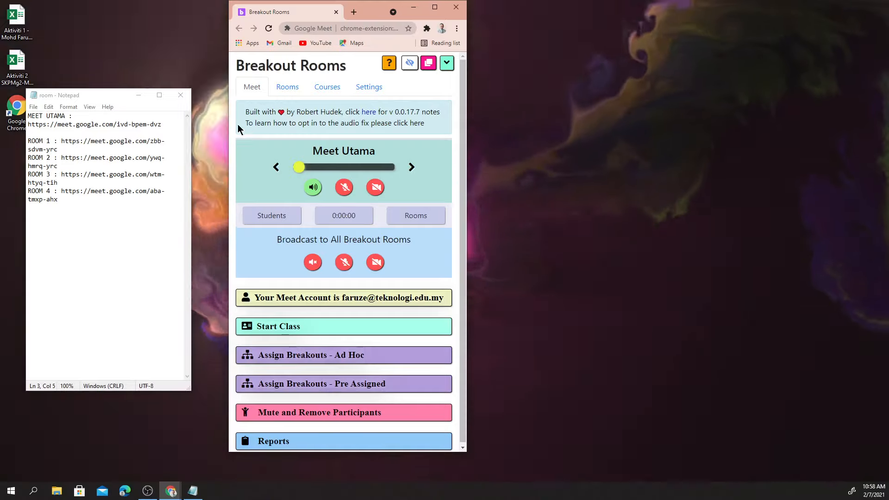
{"action": "left_click", "coordinate": [139, 96]}
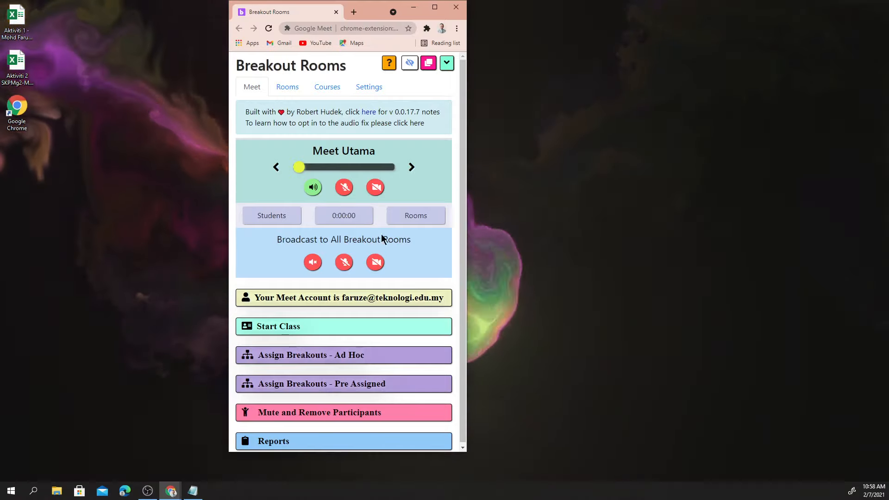
Show the Rooms tab listing Meet Utama and Rooms 1–4 for Mesyuarat PIBG
{"action": "left_click", "coordinate": [292, 337]}
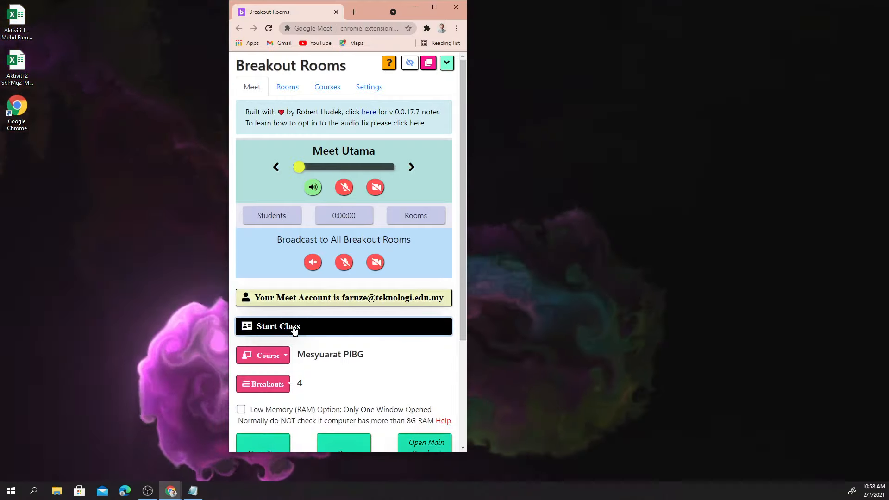
{"action": "scroll", "coordinate": [306, 319], "scroll_direction": "down", "scroll_amount": 2}
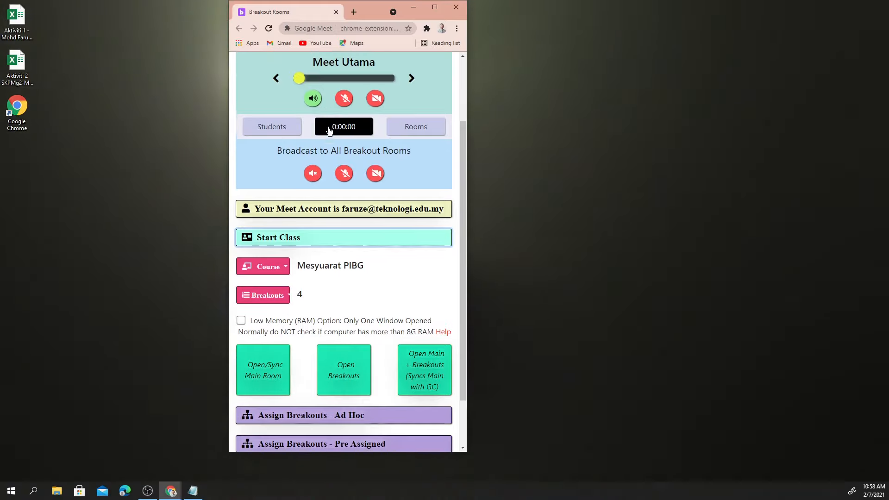
{"action": "scroll", "coordinate": [327, 129], "scroll_direction": "up", "scroll_amount": 3}
{"action": "left_click", "coordinate": [293, 90]}
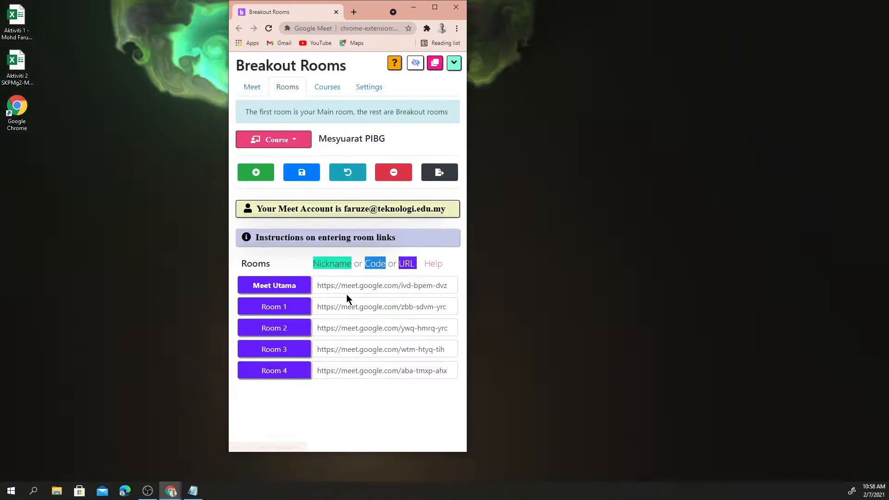
{"action": "left_click", "coordinate": [329, 287]}
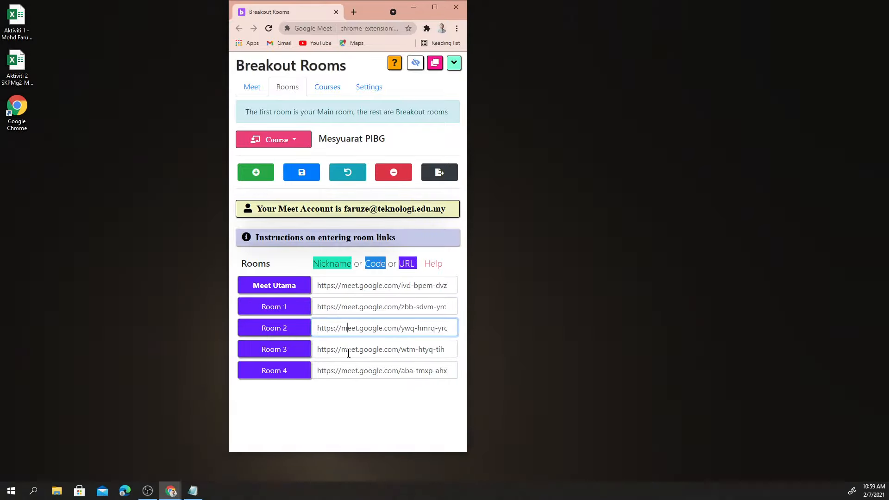
{"action": "left_click", "coordinate": [347, 353]}
{"action": "left_click", "coordinate": [347, 371]}
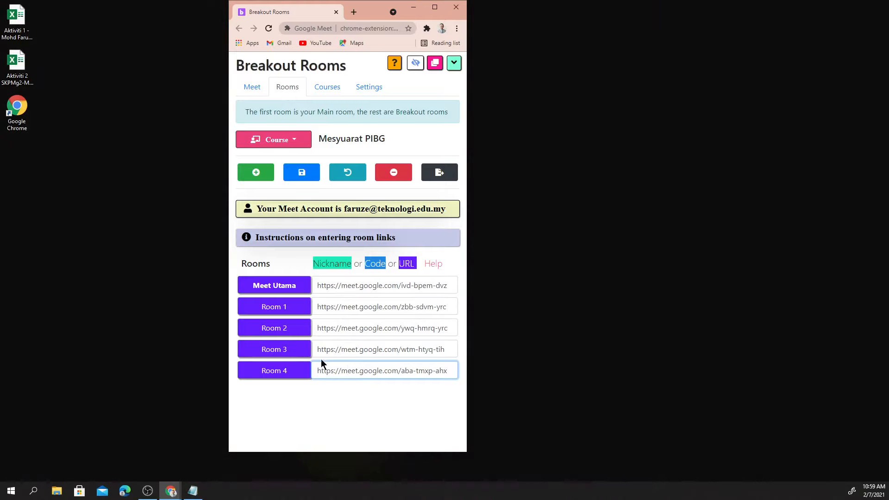
{"action": "left_click", "coordinate": [171, 490]}
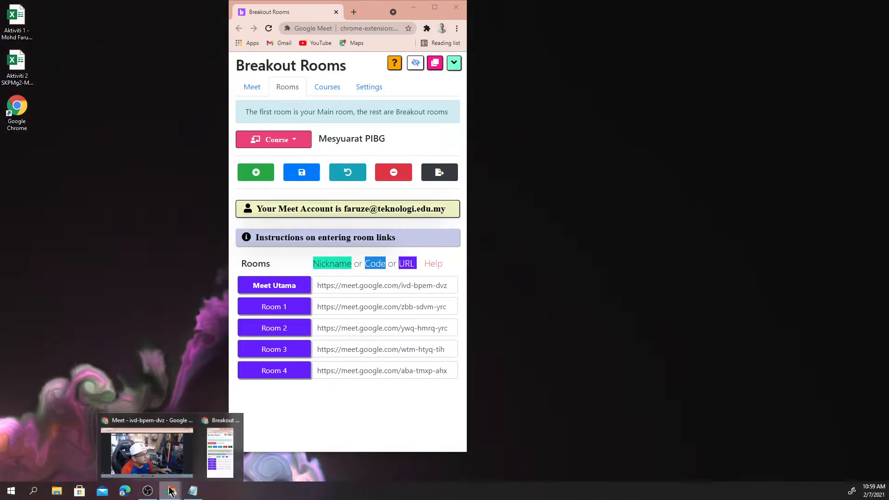
{"action": "left_click", "coordinate": [158, 456]}
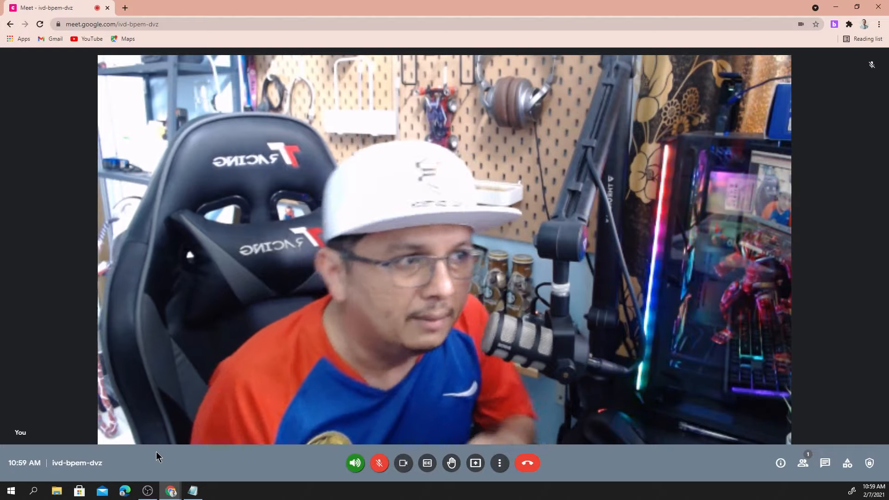
{"action": "left_click", "coordinate": [828, 8]}
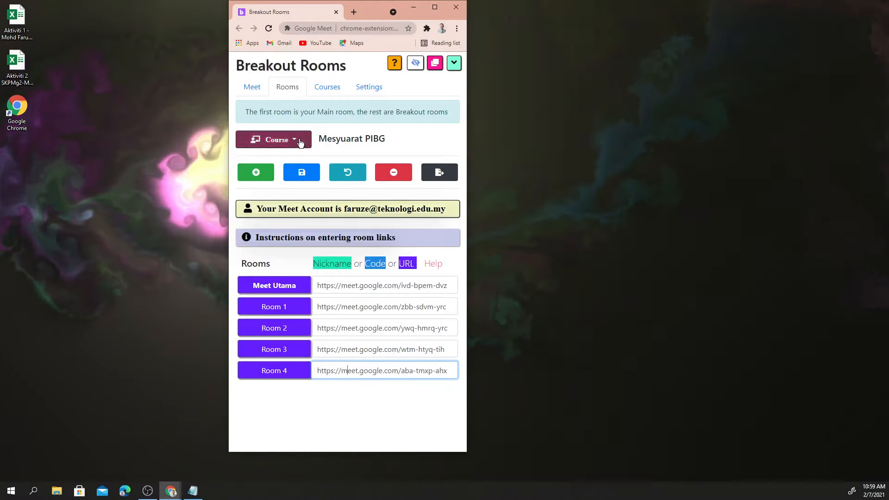
Return to the Meet tab and tick the Low Memory (RAM) one-window option
{"action": "left_click", "coordinate": [253, 88]}
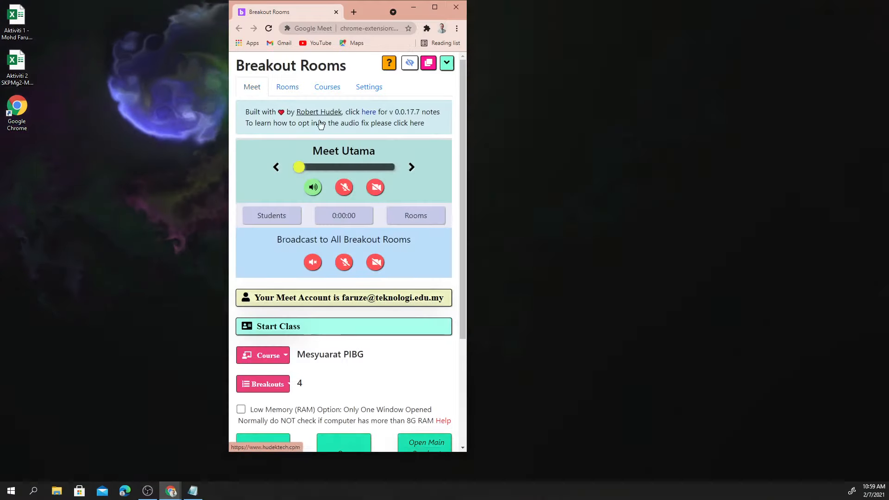
{"action": "scroll", "coordinate": [395, 191], "scroll_direction": "down", "scroll_amount": 3}
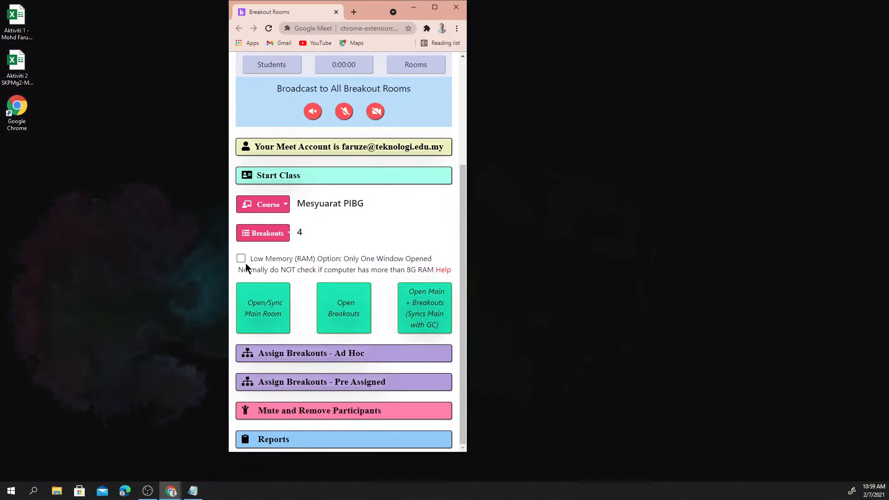
{"action": "left_click", "coordinate": [171, 494]}
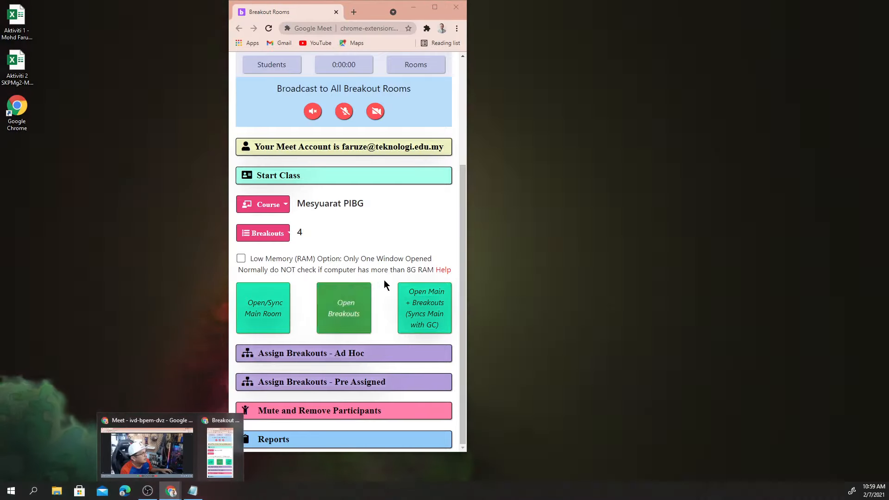
{"action": "left_click", "coordinate": [403, 270]}
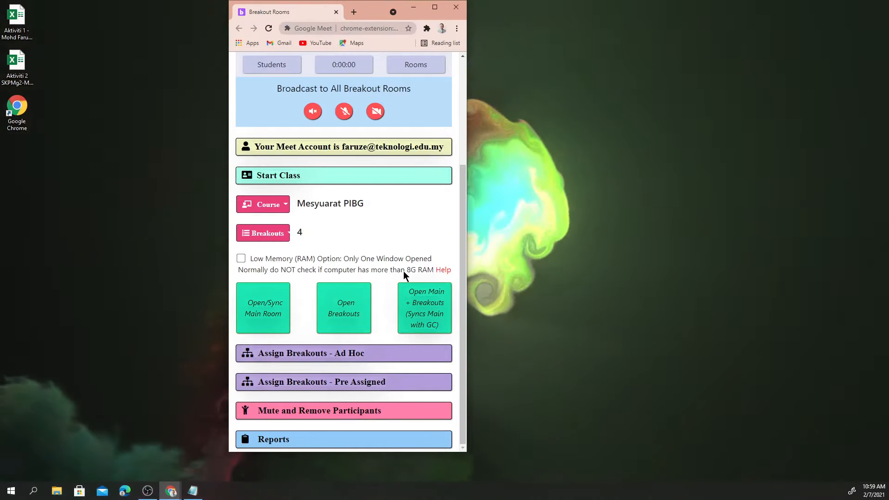
{"action": "left_click", "coordinate": [404, 271]}
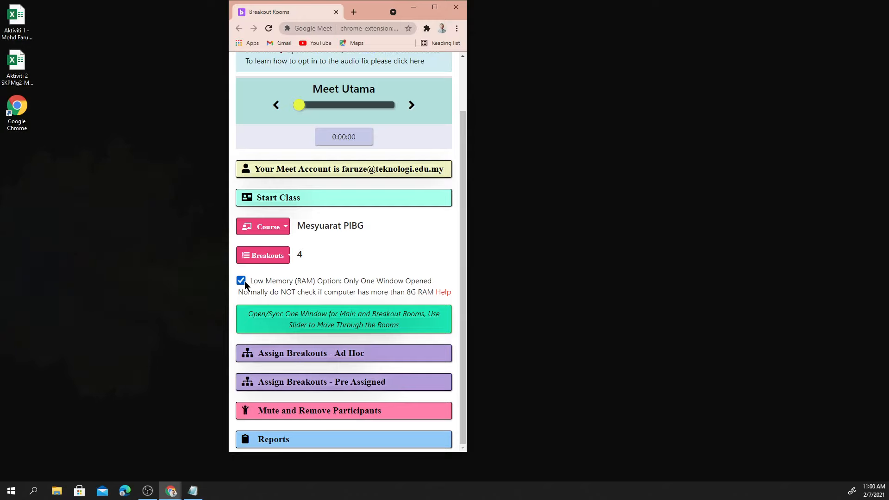
Toggle Low Memory on and off to compare layouts, leaving it unchecked
{"action": "left_click", "coordinate": [241, 281]}
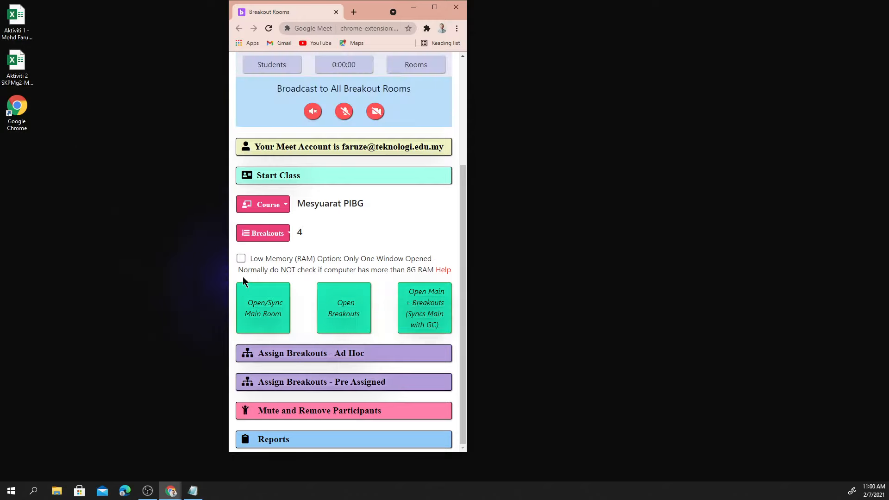
{"action": "left_click", "coordinate": [241, 258]}
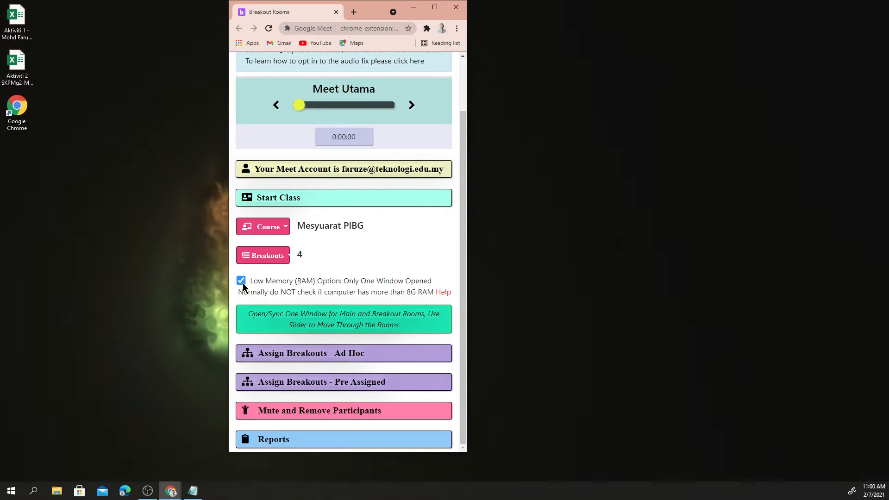
{"action": "left_click", "coordinate": [242, 281]}
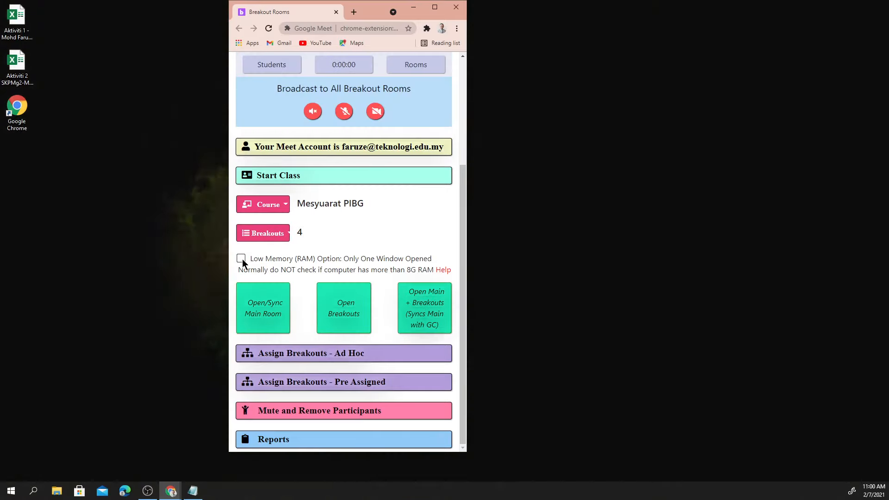
{"action": "left_click", "coordinate": [241, 259]}
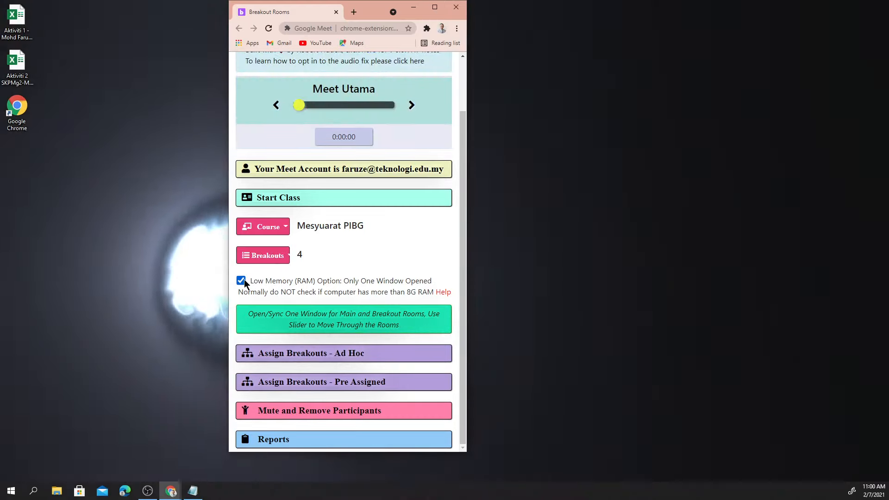
{"action": "left_click", "coordinate": [242, 280]}
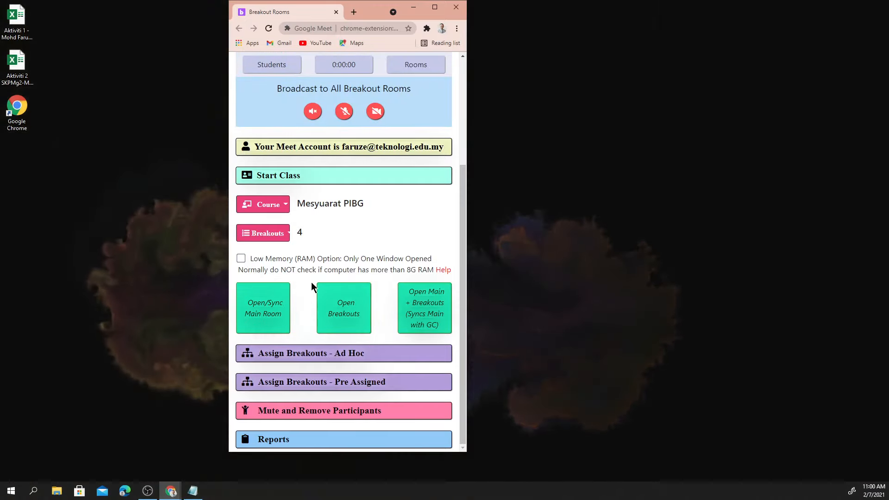
{"action": "scroll", "coordinate": [311, 282], "scroll_direction": "up", "scroll_amount": 3}
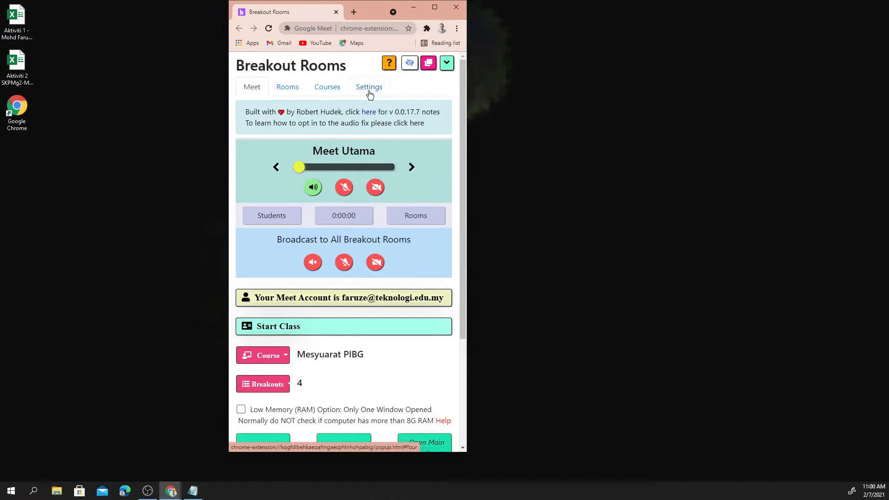
In Settings, keep 'Enable this functionality' checked under 'New Fix for Audio Mute Problem'
{"action": "left_click", "coordinate": [370, 93]}
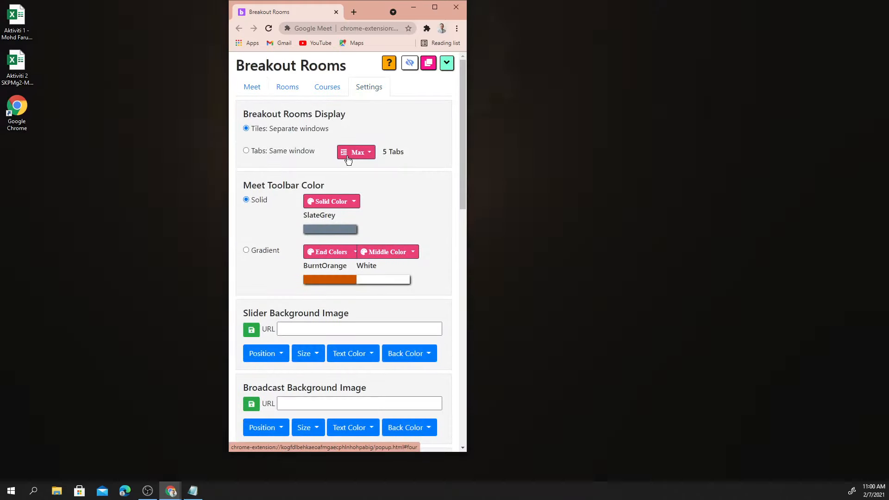
{"action": "scroll", "coordinate": [343, 162], "scroll_direction": "down", "scroll_amount": 5}
{"action": "scroll", "coordinate": [339, 166], "scroll_direction": "down", "scroll_amount": 8}
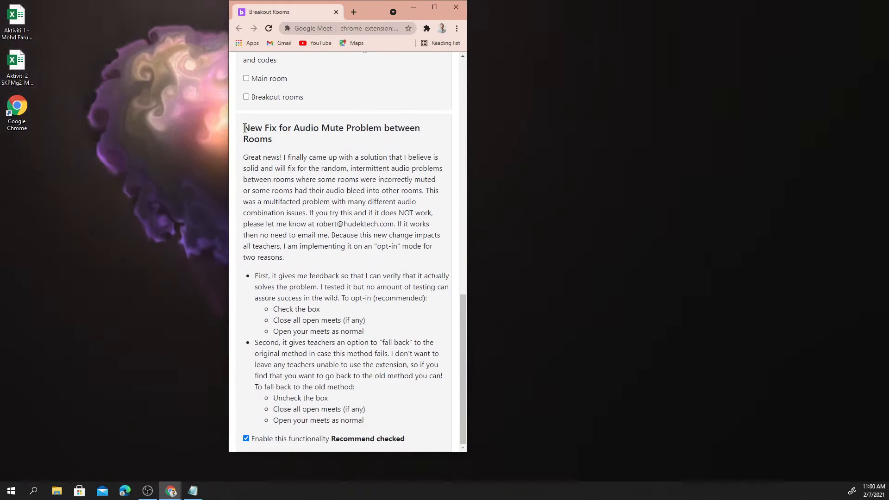
{"action": "left_click_drag", "start_coordinate": [243, 128], "coordinate": [270, 138]}
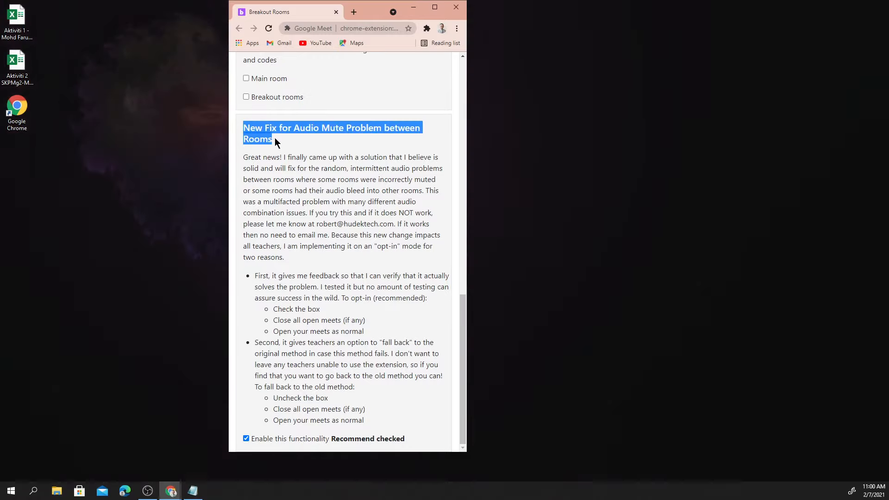
{"action": "left_click", "coordinate": [272, 132]}
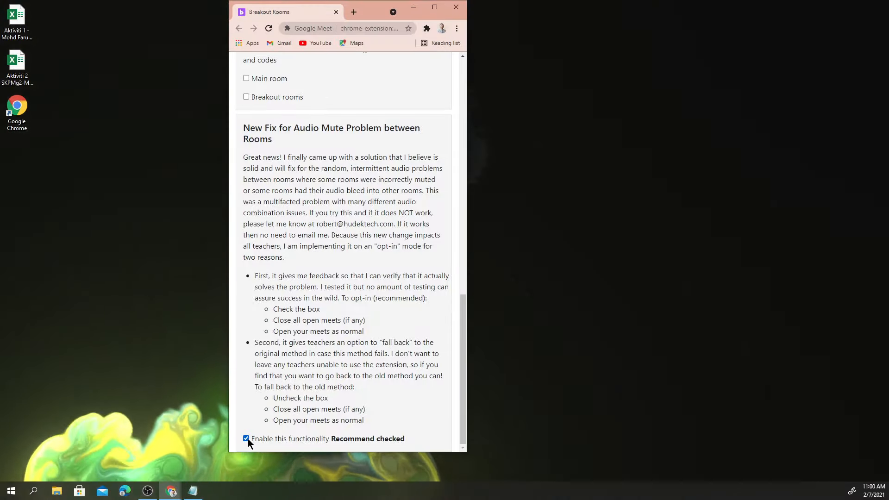
{"action": "left_click", "coordinate": [246, 438]}
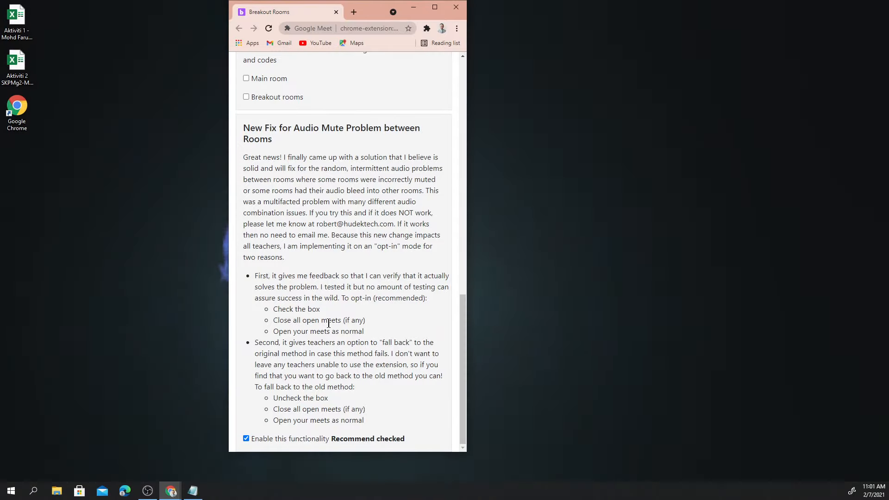
{"action": "scroll", "coordinate": [328, 323], "scroll_direction": "up", "scroll_amount": 1}
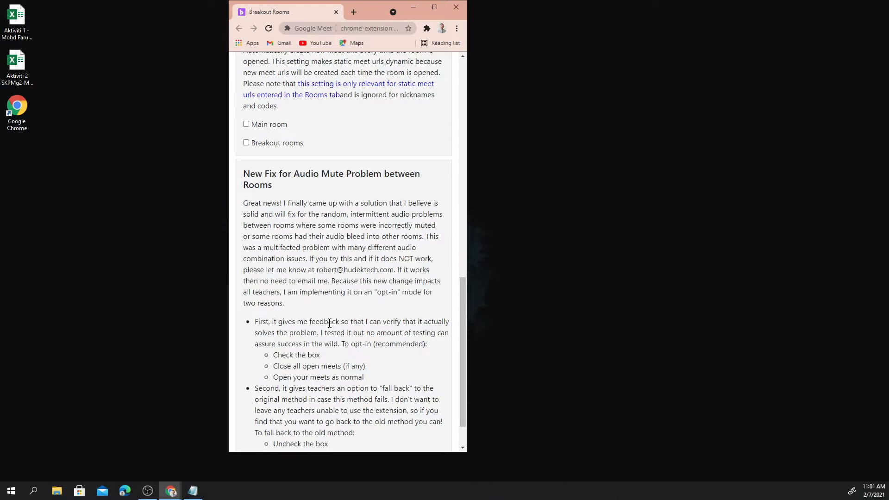
{"action": "scroll", "coordinate": [328, 324], "scroll_direction": "down", "scroll_amount": 1}
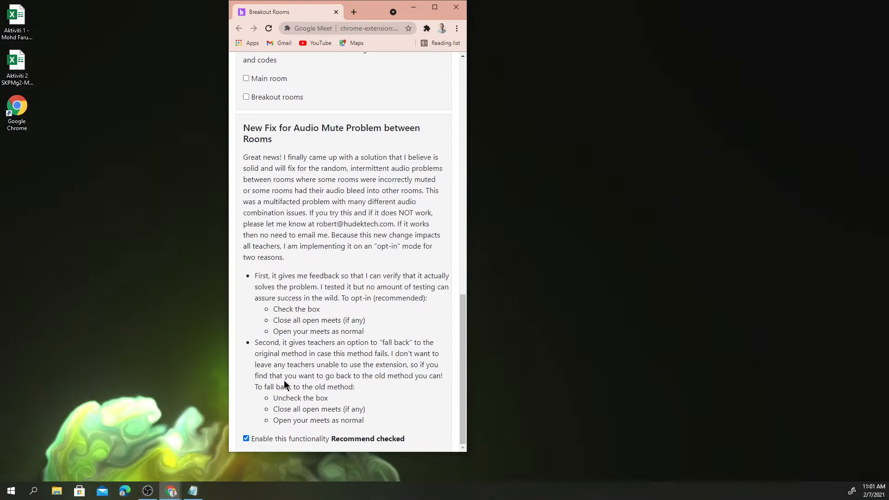
{"action": "scroll", "coordinate": [306, 361], "scroll_direction": "up", "scroll_amount": 6}
{"action": "scroll", "coordinate": [315, 324], "scroll_direction": "up", "scroll_amount": 8}
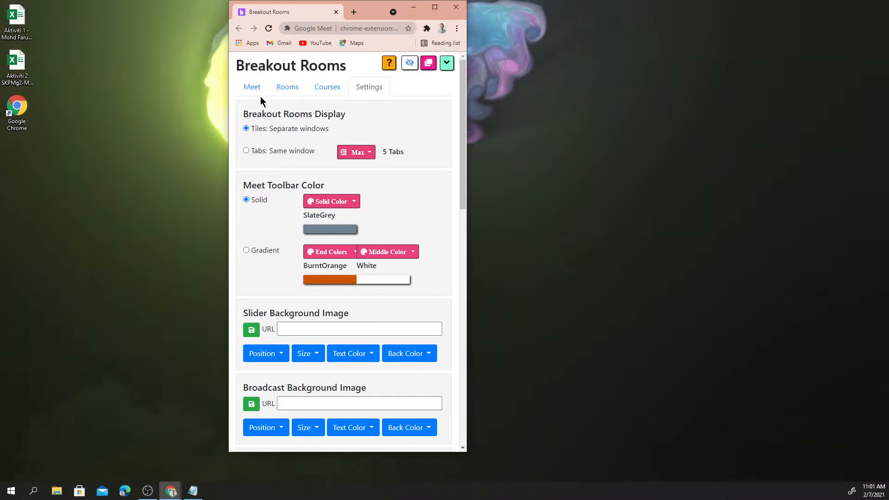
Go back to the Meet tab and bring the Open Main + Breakouts buttons into view
{"action": "left_click", "coordinate": [254, 89]}
{"action": "scroll", "coordinate": [317, 241], "scroll_direction": "down", "scroll_amount": 3}
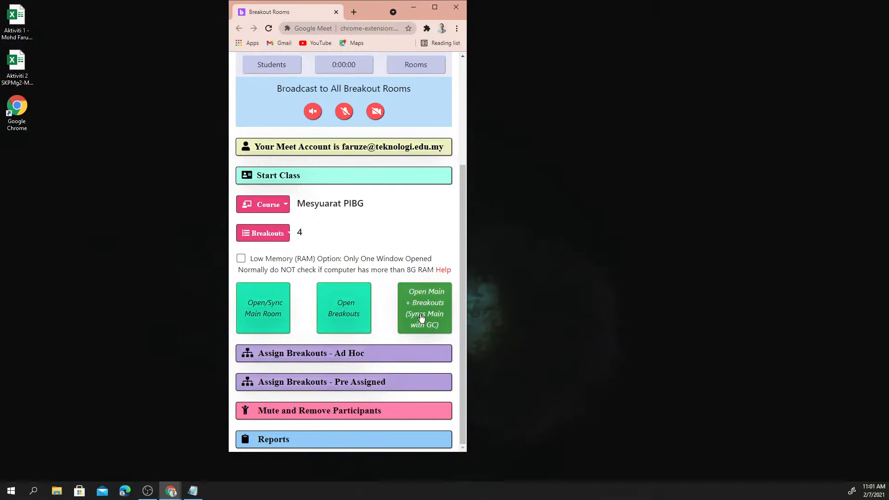
Use 'Open Main + Breakouts' to tile the main and four breakout windows, then minimize the panel
{"action": "left_click", "coordinate": [422, 317]}
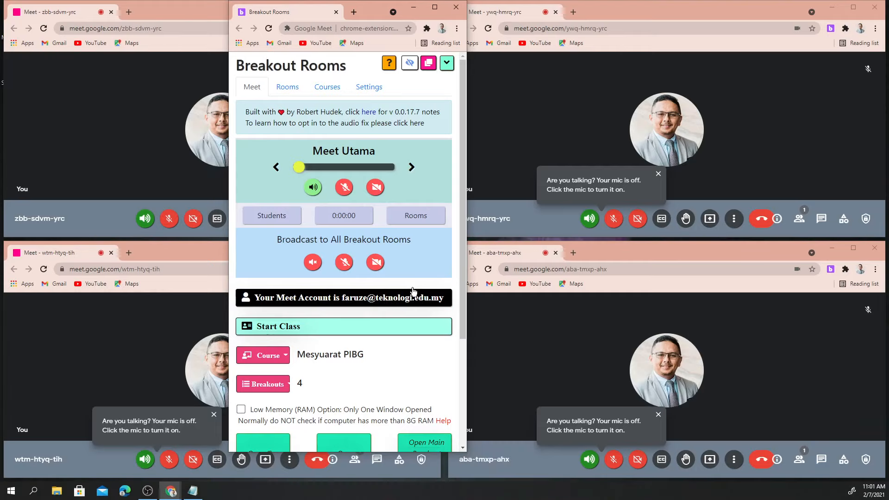
{"action": "scroll", "coordinate": [378, 315], "scroll_direction": "down", "scroll_amount": 3}
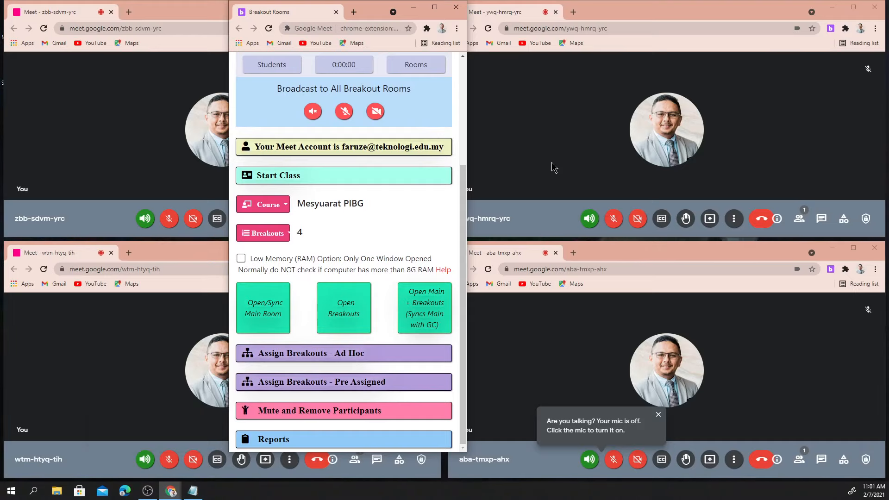
{"action": "left_click", "coordinate": [184, 14]}
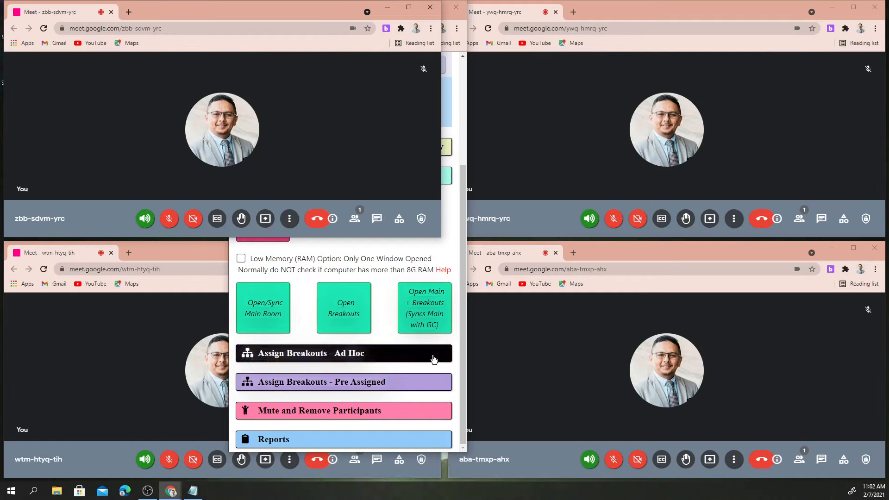
{"action": "left_click", "coordinate": [389, 330]}
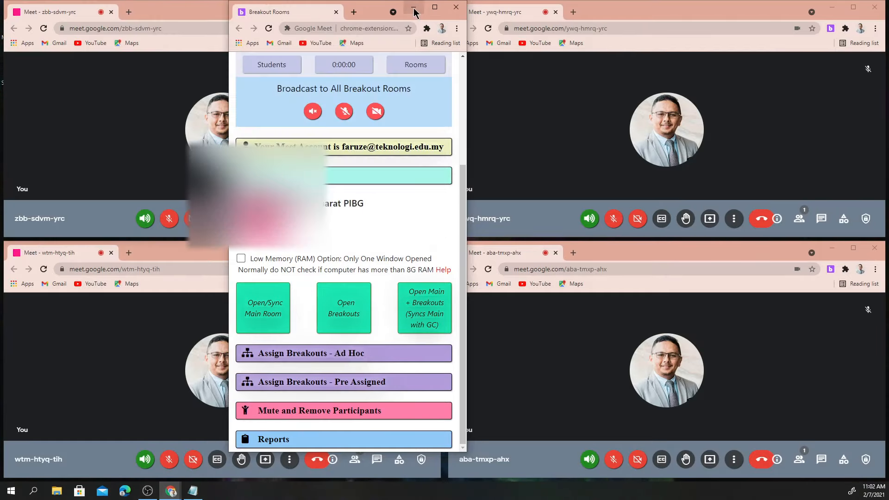
{"action": "left_click", "coordinate": [413, 8]}
Bring the ivd-bpem-dvz main meeting window forward from the taskbar preview
{"action": "mouse_move", "coordinate": [172, 492]}
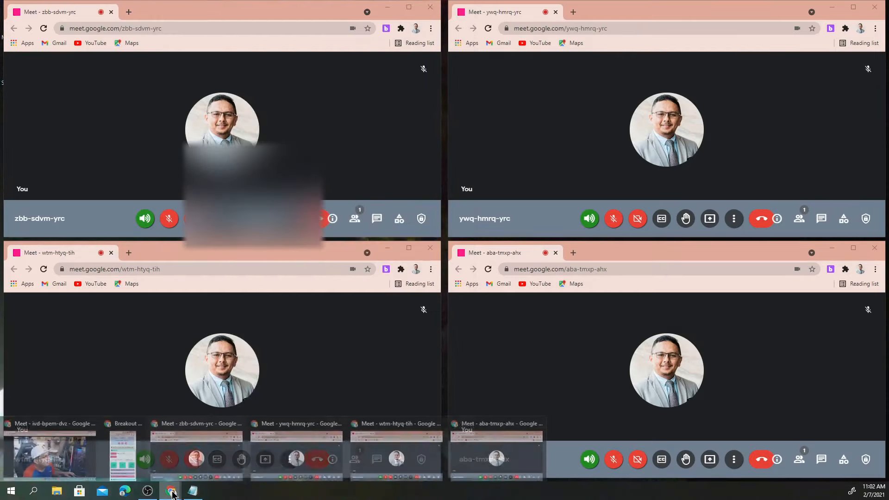
{"action": "left_click", "coordinate": [56, 433]}
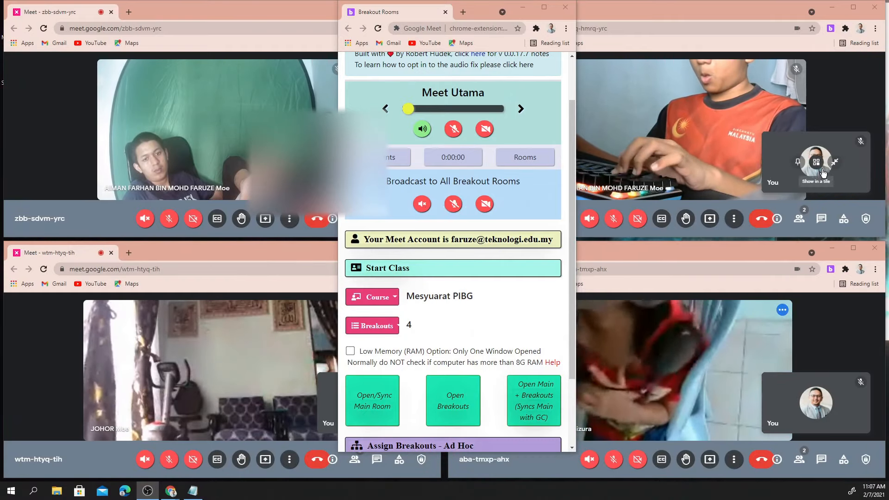
Broadcast the camera to all four breakout rooms and bring up the ivd-bpem-dvz main call
{"action": "left_click", "coordinate": [485, 205]}
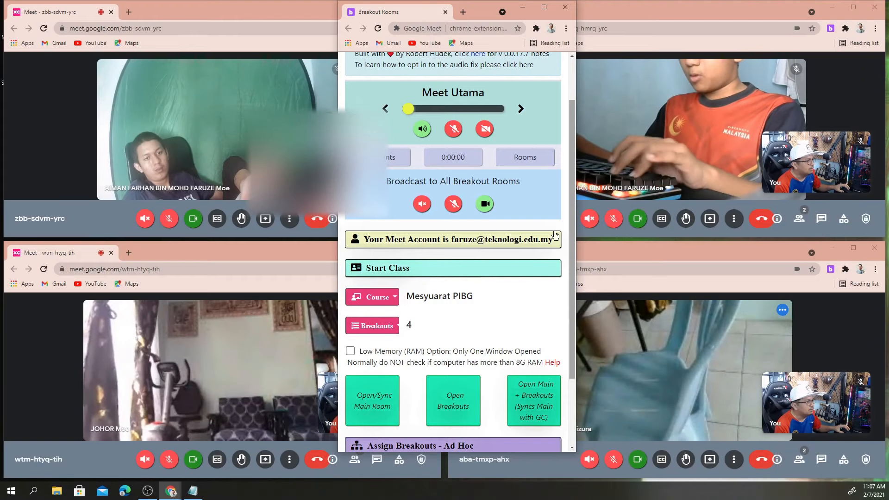
{"action": "mouse_move", "coordinate": [484, 10]}
{"action": "left_mouse_down"}
{"action": "mouse_move", "coordinate": [585, 10]}
{"action": "mouse_move", "coordinate": [471, 13]}
{"action": "left_mouse_up"}
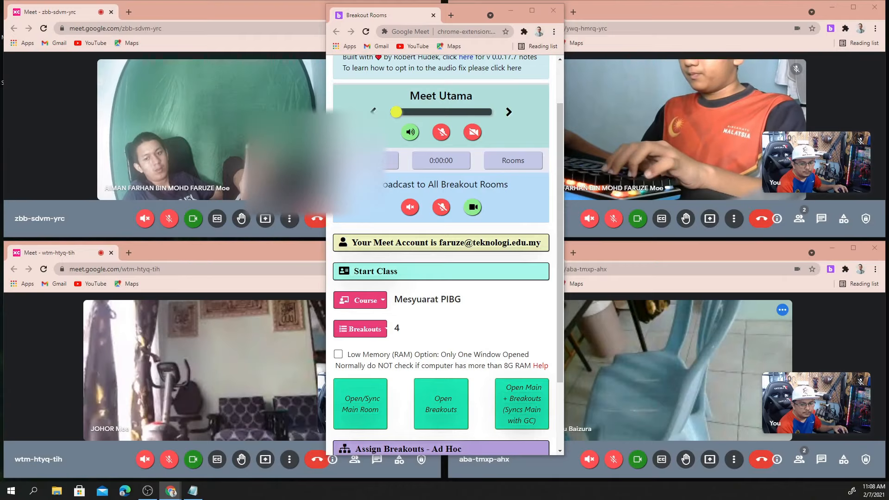
{"action": "left_click", "coordinate": [369, 161]}
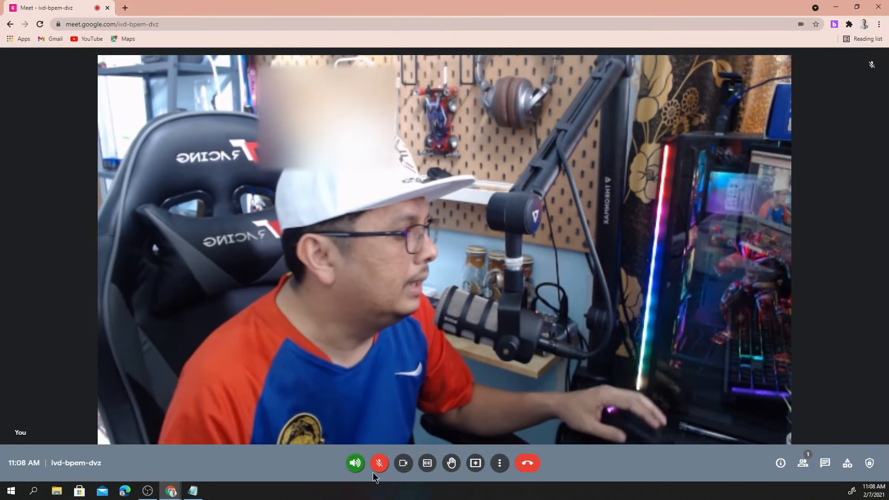
Show the main meeting's participant list in Google Meet
{"action": "left_click", "coordinate": [806, 464]}
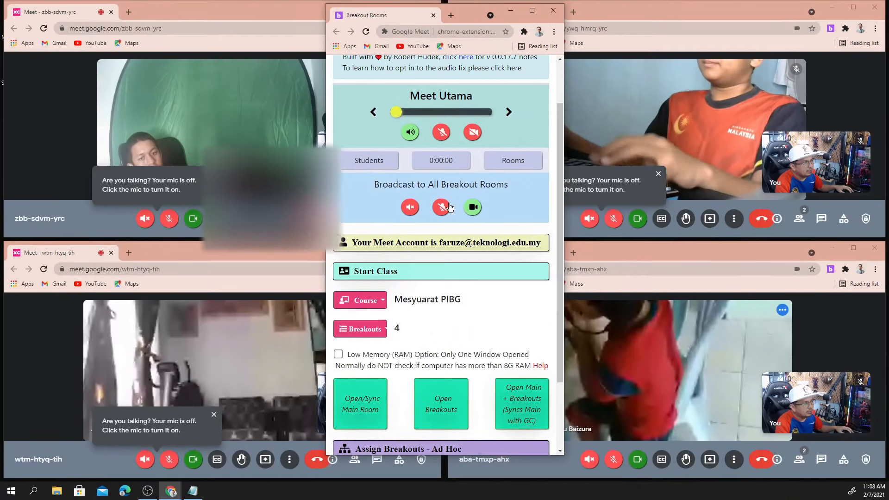
{"action": "scroll", "coordinate": [534, 183], "scroll_direction": "up", "scroll_amount": 2}
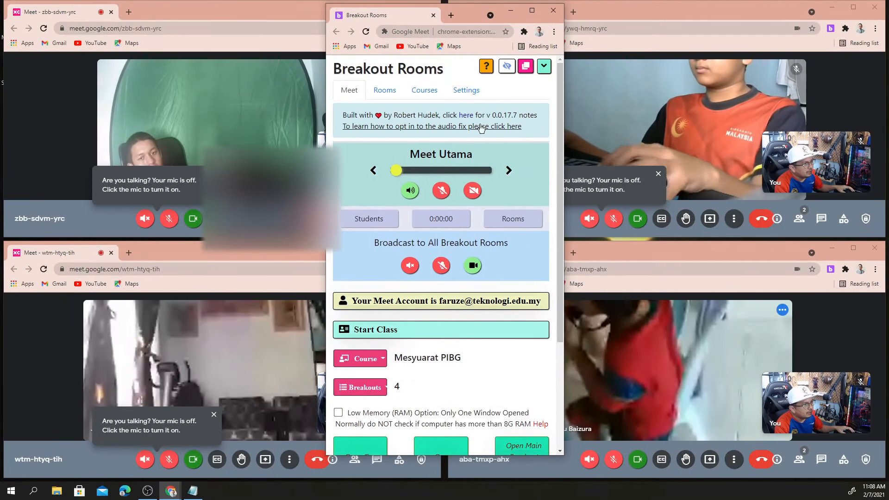
{"action": "left_click", "coordinate": [466, 91]}
{"action": "scroll", "coordinate": [468, 249], "scroll_direction": "down", "scroll_amount": 10}
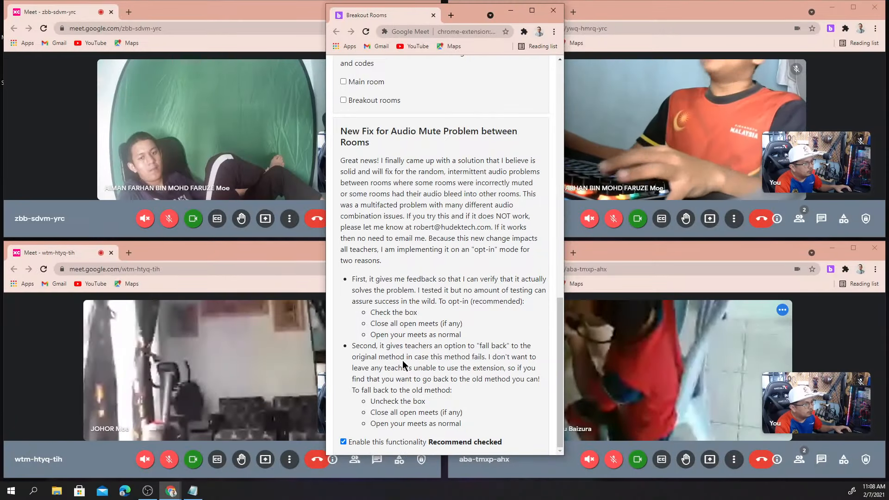
{"action": "scroll", "coordinate": [403, 365], "scroll_direction": "up", "scroll_amount": 14}
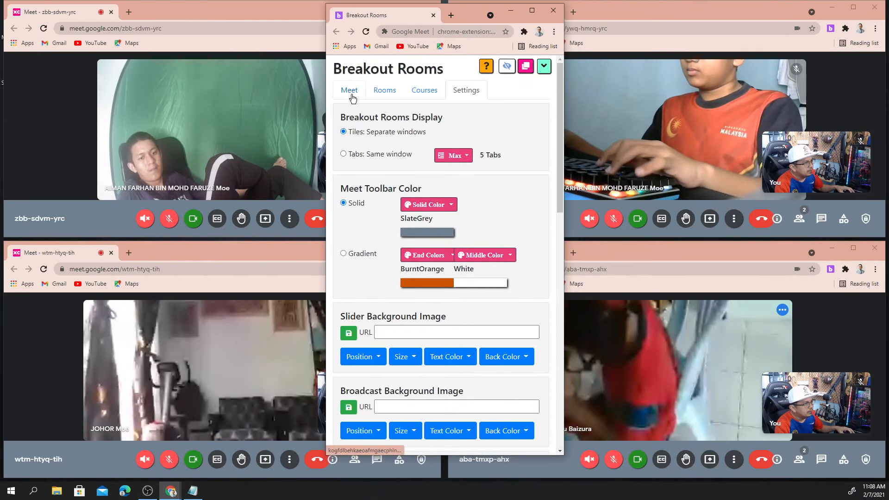
{"action": "left_click", "coordinate": [351, 96]}
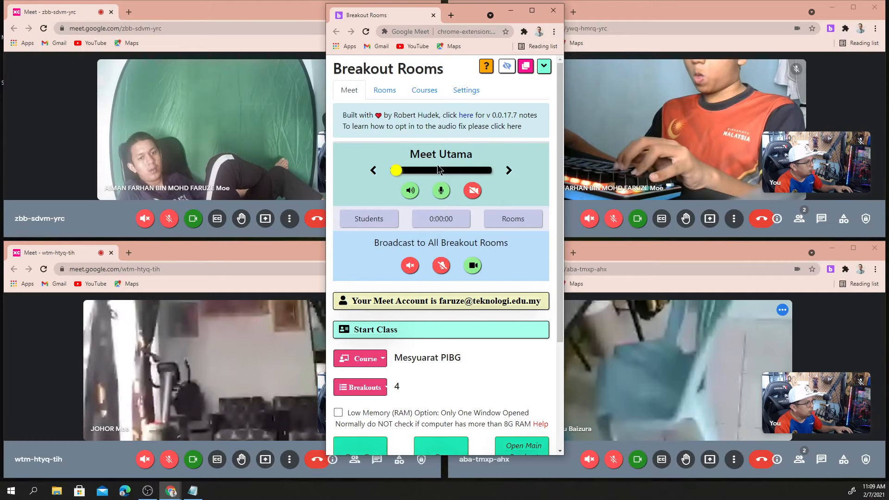
Unmute the microphone in all four breakout rooms with the broadcast mic button
{"action": "left_click", "coordinate": [442, 269]}
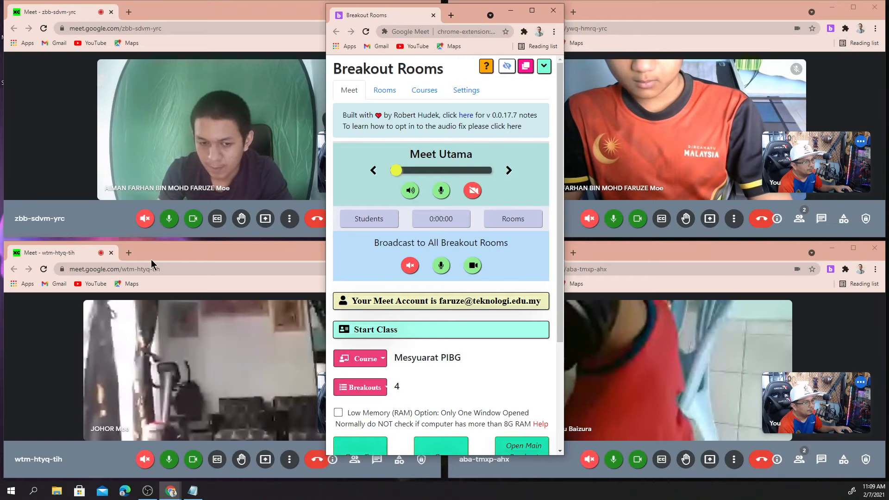
Mute the zbb-sdvm-yrc and ywq-hmrq-yrc calls' mics, then bring the wtm-htyq-tih call forward
{"action": "left_click", "coordinate": [168, 219]}
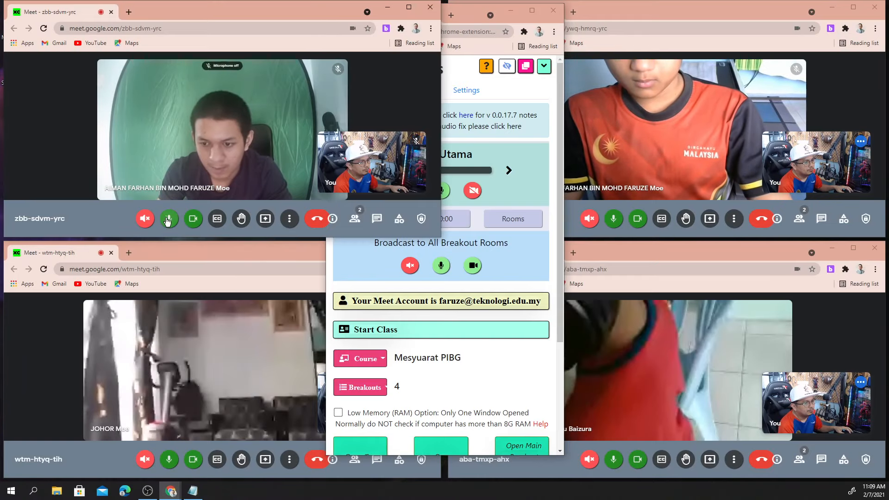
{"action": "left_click", "coordinate": [614, 218]}
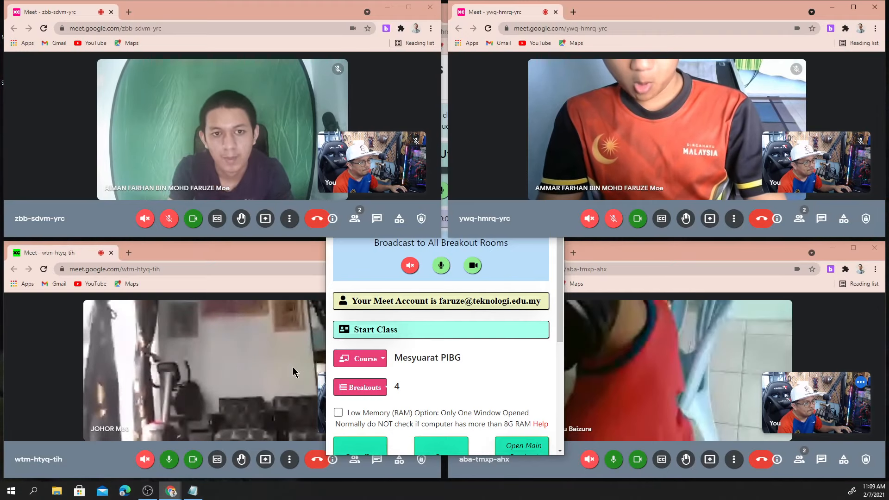
{"action": "left_click", "coordinate": [354, 270]}
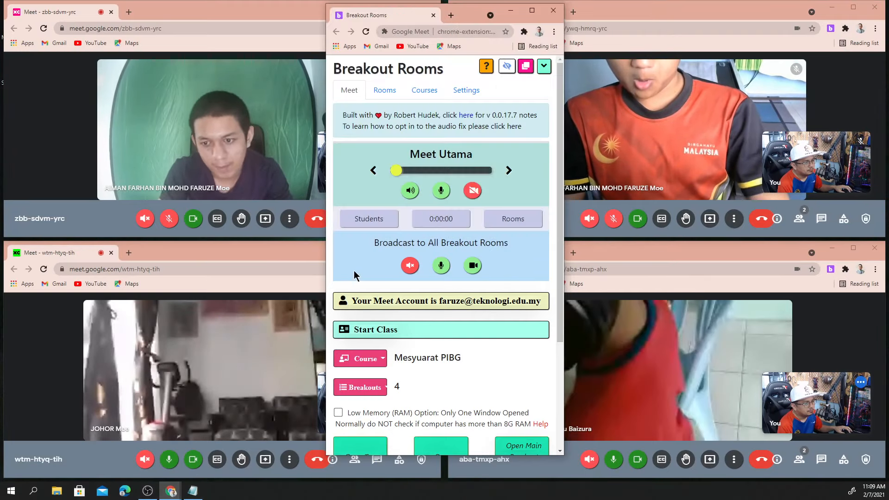
{"action": "left_click", "coordinate": [203, 280]}
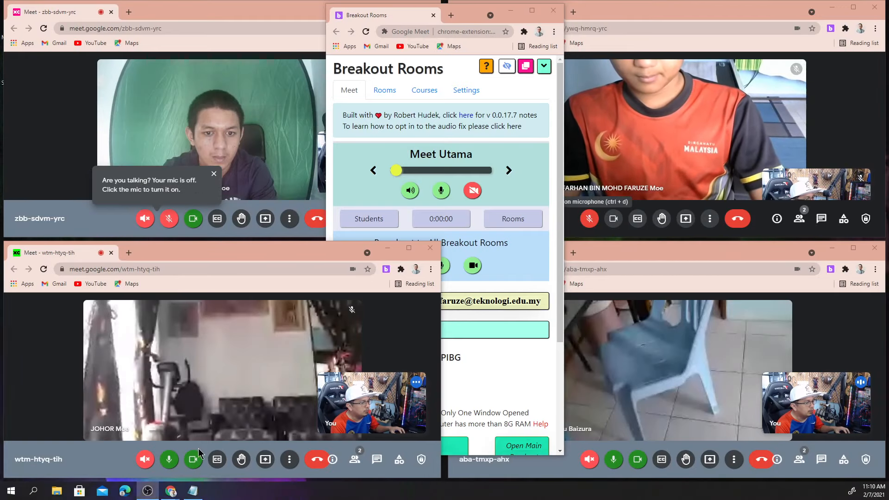
Mute the wtm-htyq-tih and aba-tmxp-ahx mics, then toggle the broadcast mic until every room is muted
{"action": "left_click", "coordinate": [169, 459]}
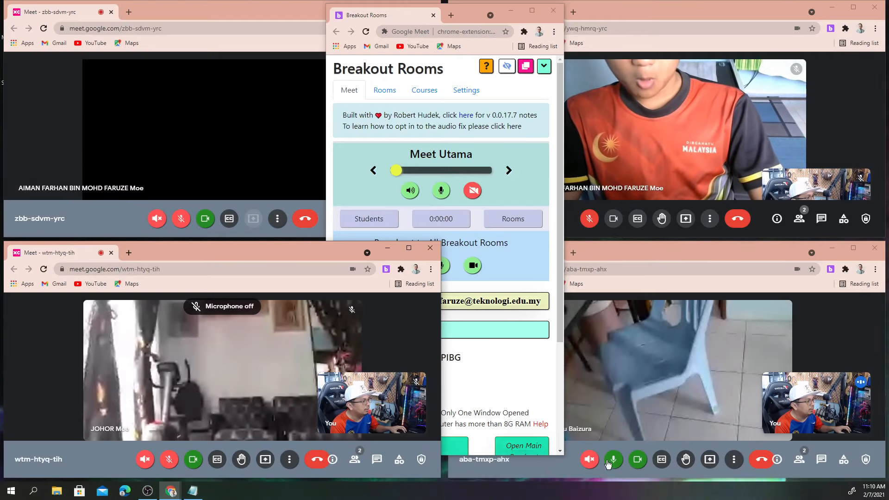
{"action": "left_click", "coordinate": [613, 459]}
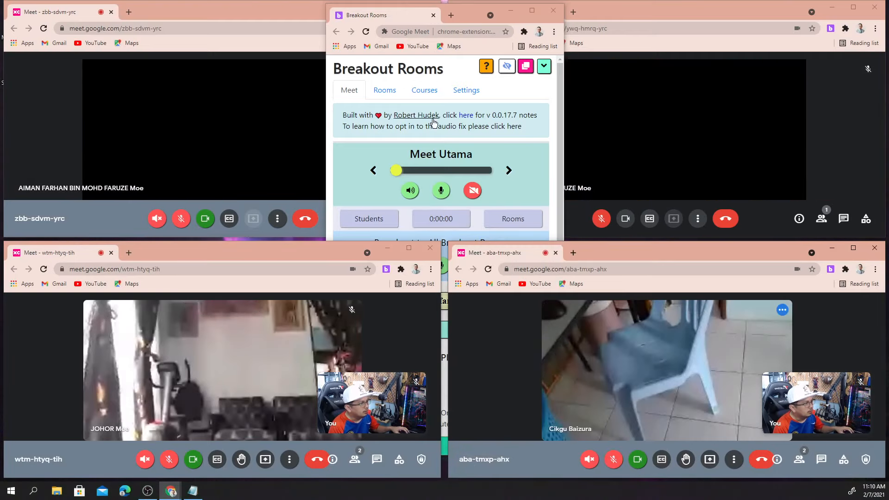
{"action": "scroll", "coordinate": [438, 171], "scroll_direction": "down", "scroll_amount": 2}
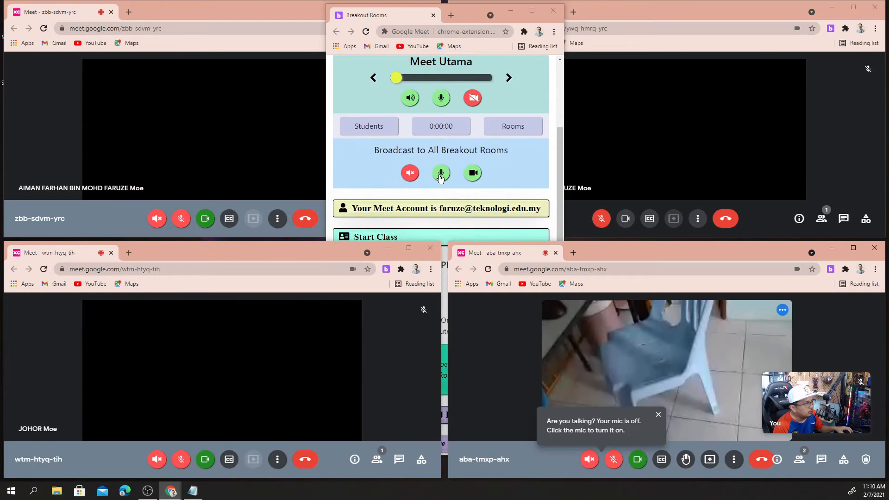
{"action": "left_click", "coordinate": [440, 175]}
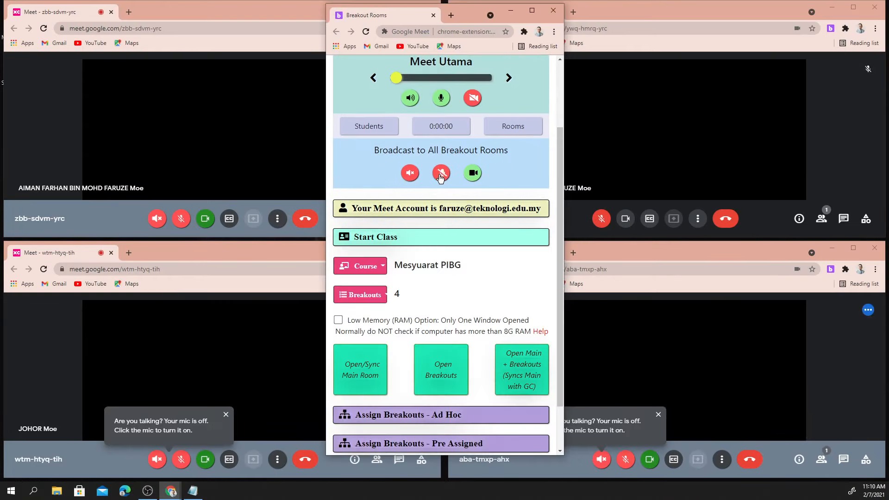
{"action": "left_click", "coordinate": [440, 175]}
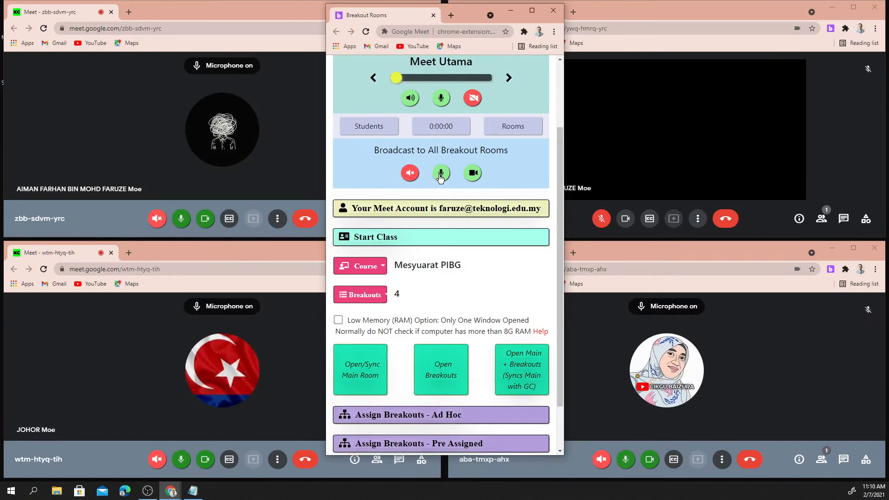
{"action": "left_click", "coordinate": [439, 178]}
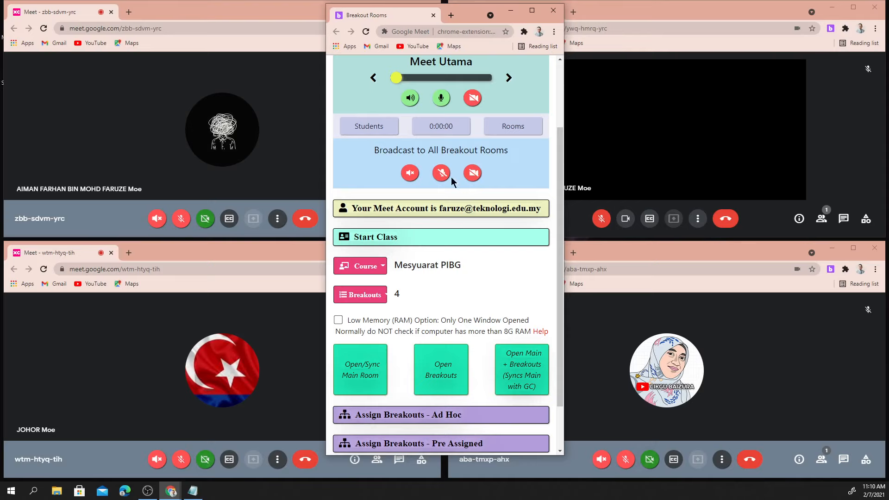
{"action": "scroll", "coordinate": [416, 191], "scroll_direction": "up", "scroll_amount": 2}
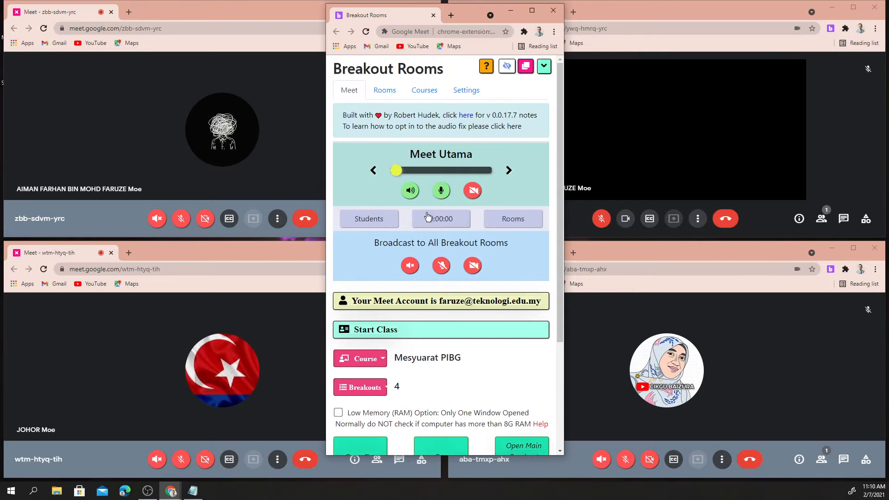
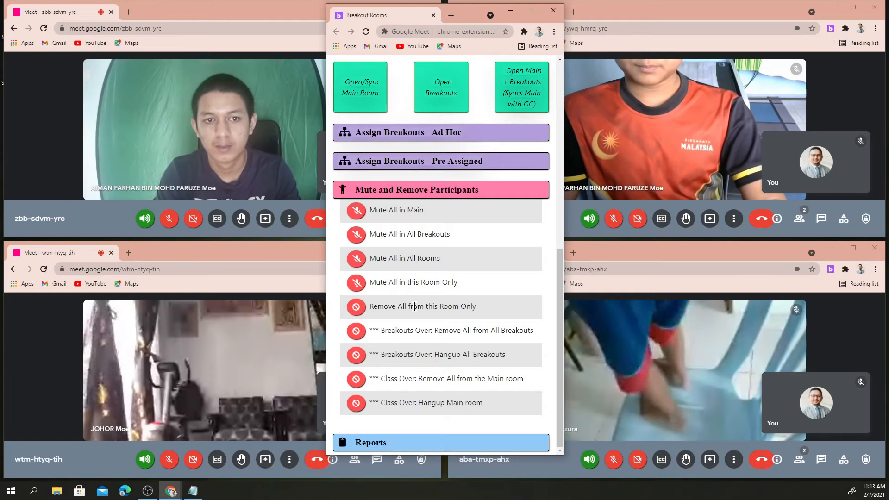
Scroll the Breakout Rooms popup to Mute and Remove Participants and show Chrome's window previews
{"action": "scroll", "coordinate": [421, 333], "scroll_direction": "up", "scroll_amount": 3}
{"action": "scroll", "coordinate": [415, 307], "scroll_direction": "down", "scroll_amount": 3}
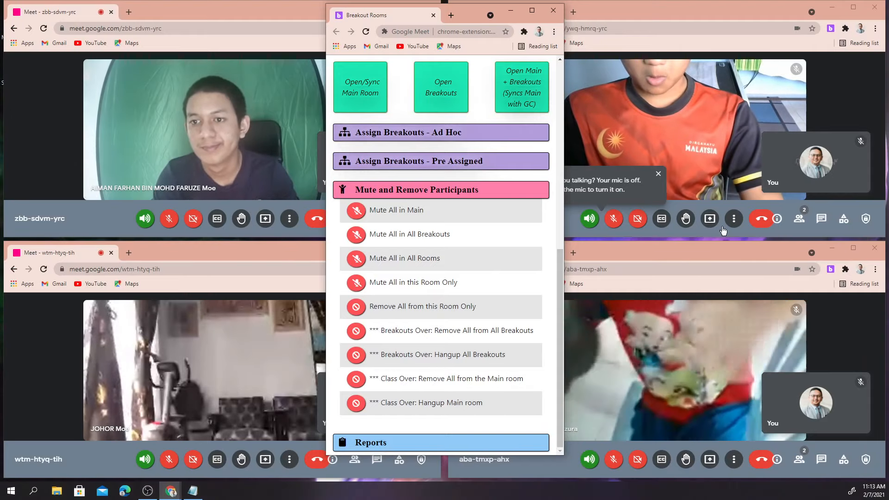
{"action": "left_click", "coordinate": [180, 485]}
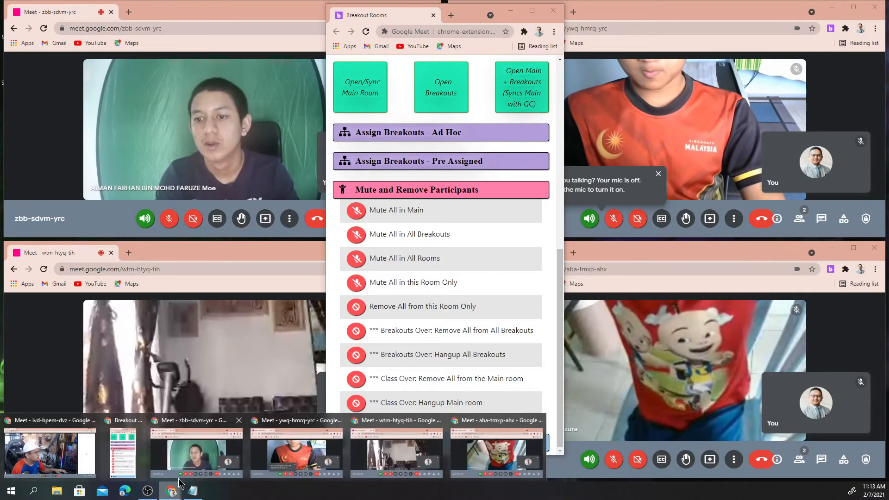
Check the ivd-bpem-dvz window, toggle the camera under Meet Utama for all rooms, then minimize the popup
{"action": "left_click", "coordinate": [50, 451]}
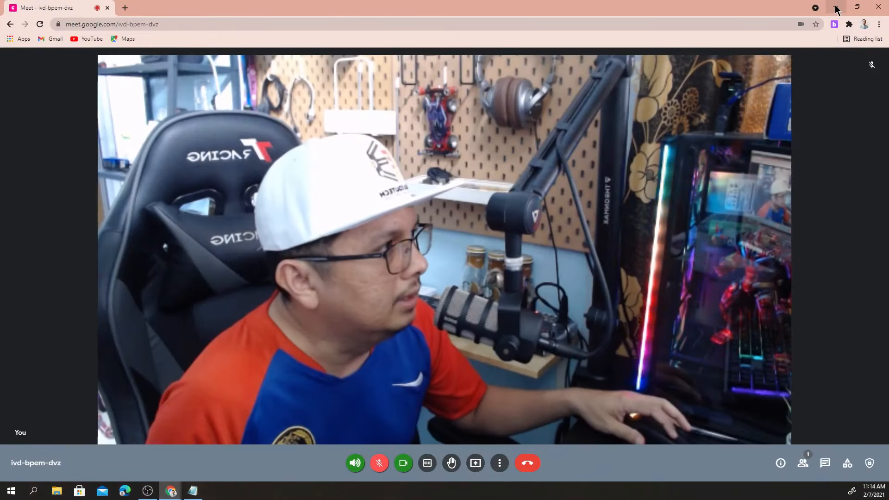
{"action": "left_click", "coordinate": [835, 6]}
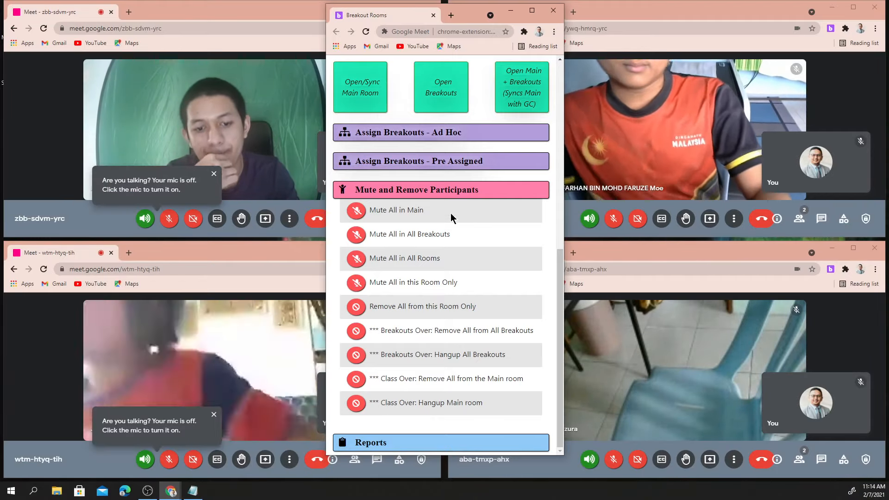
{"action": "scroll", "coordinate": [401, 211], "scroll_direction": "up", "scroll_amount": 8}
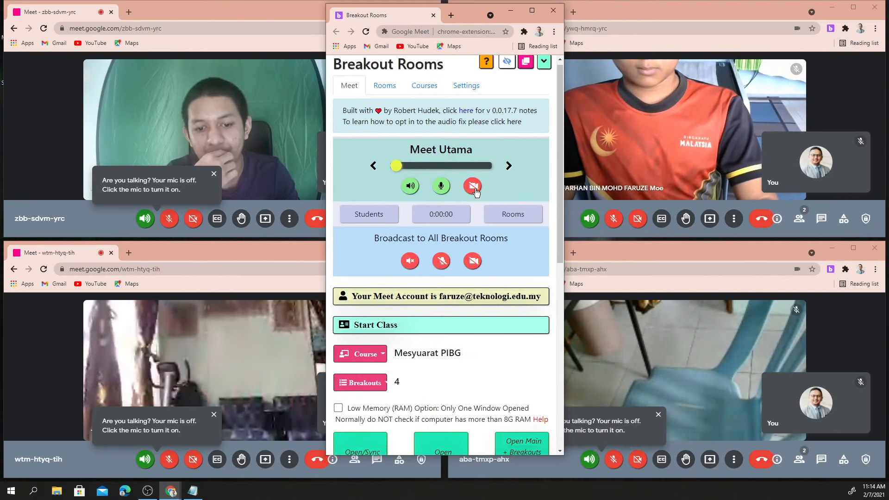
{"action": "left_click", "coordinate": [473, 262]}
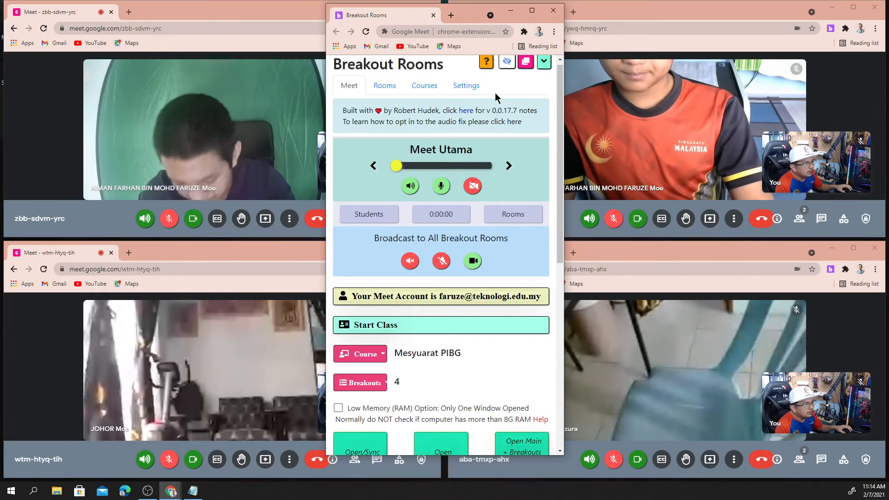
{"action": "left_click", "coordinate": [511, 13]}
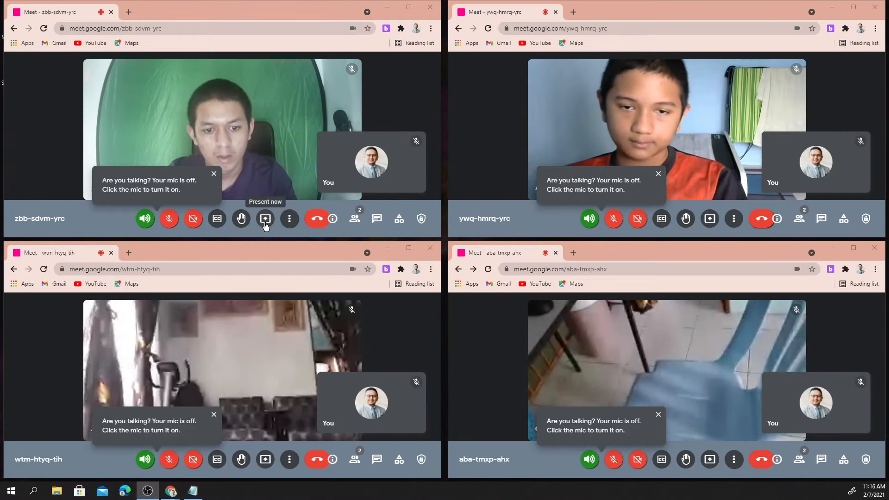
{"action": "left_click", "coordinate": [265, 218]}
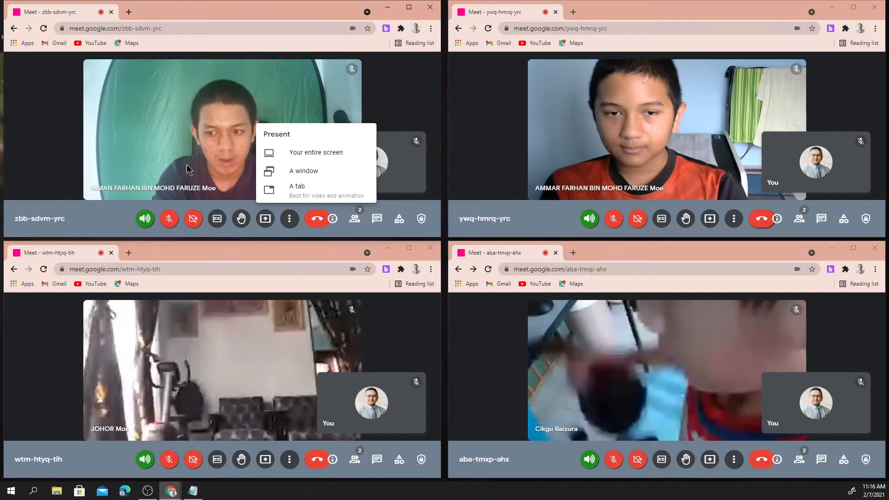
{"action": "left_click", "coordinate": [296, 154]}
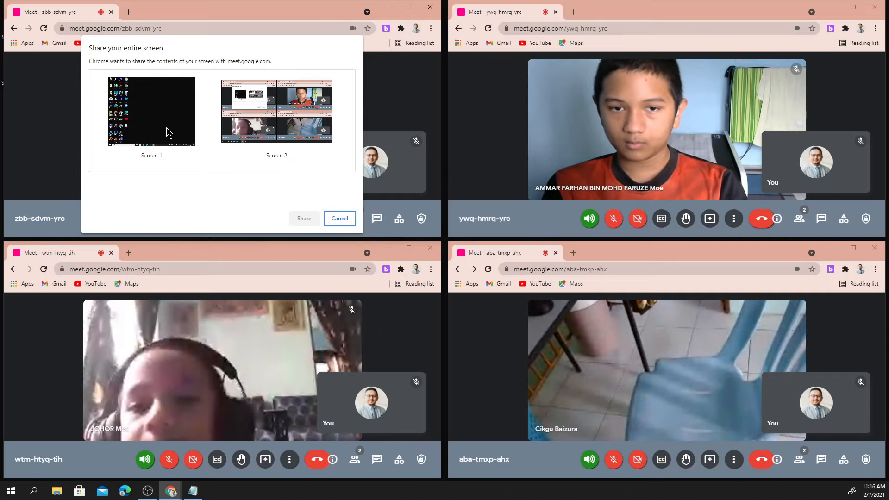
{"action": "left_click", "coordinate": [168, 132]}
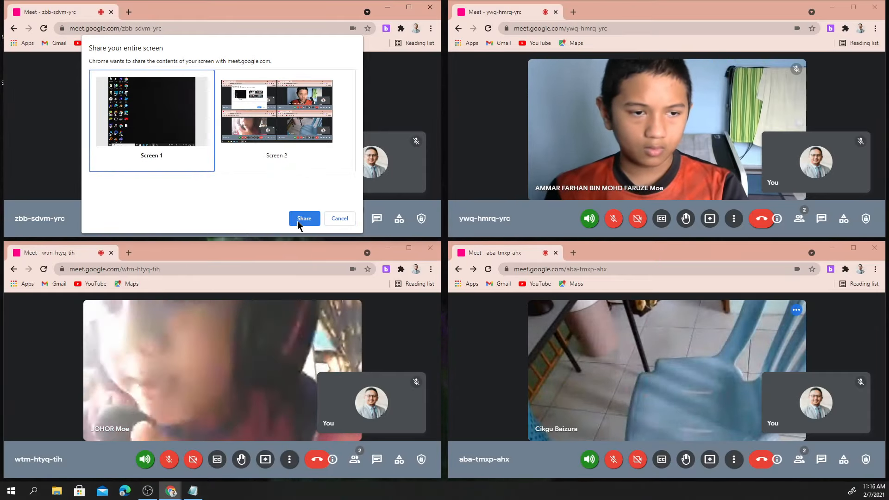
{"action": "left_click", "coordinate": [298, 220]}
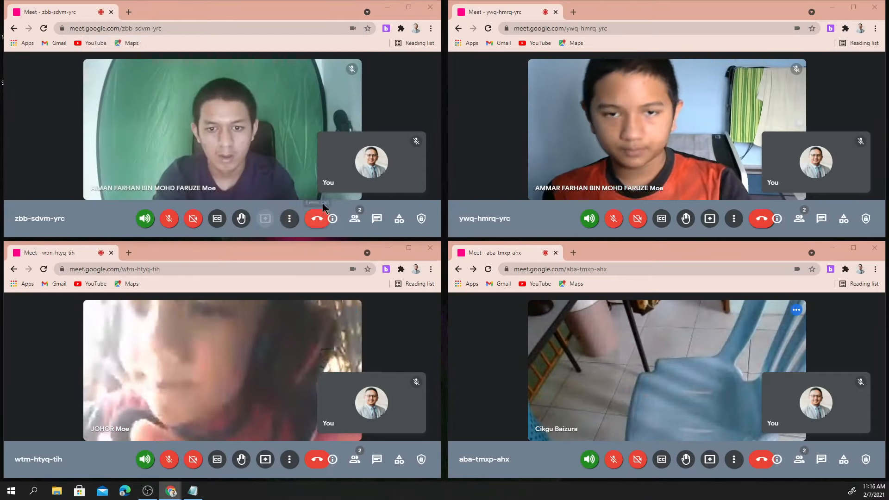
{"action": "mouse_move", "coordinate": [171, 491]}
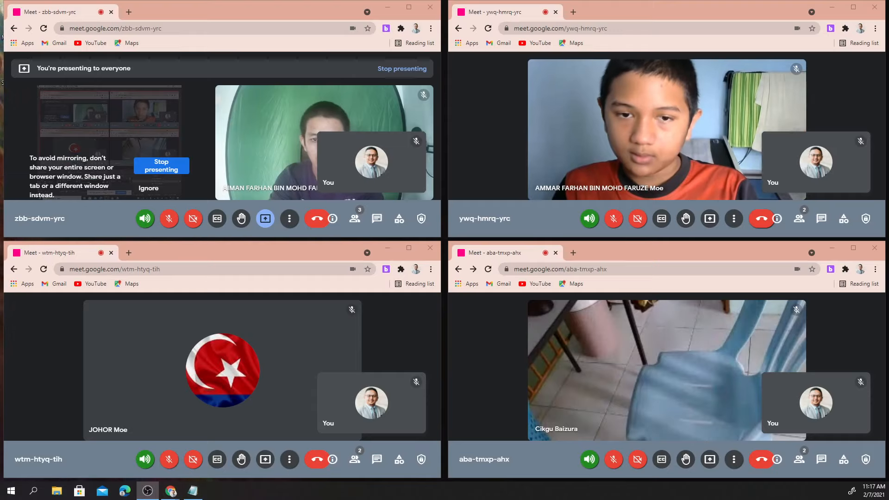
{"action": "left_click", "coordinate": [147, 169]}
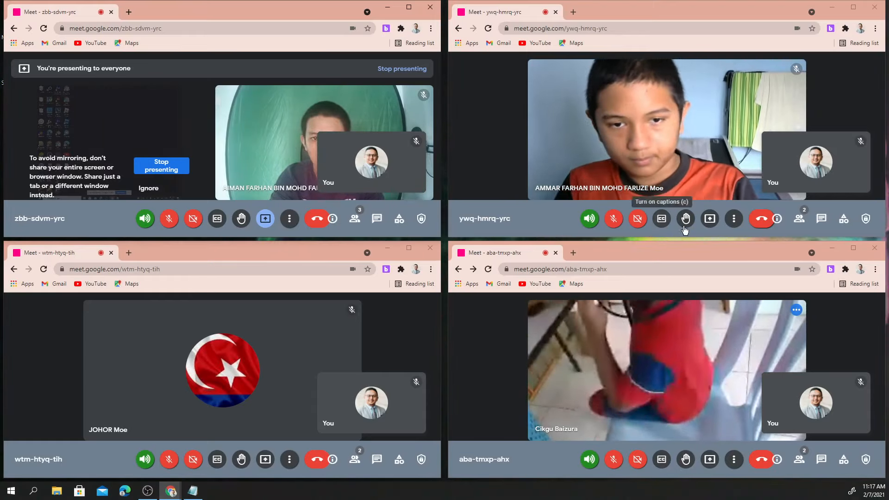
{"action": "left_click", "coordinate": [710, 219]}
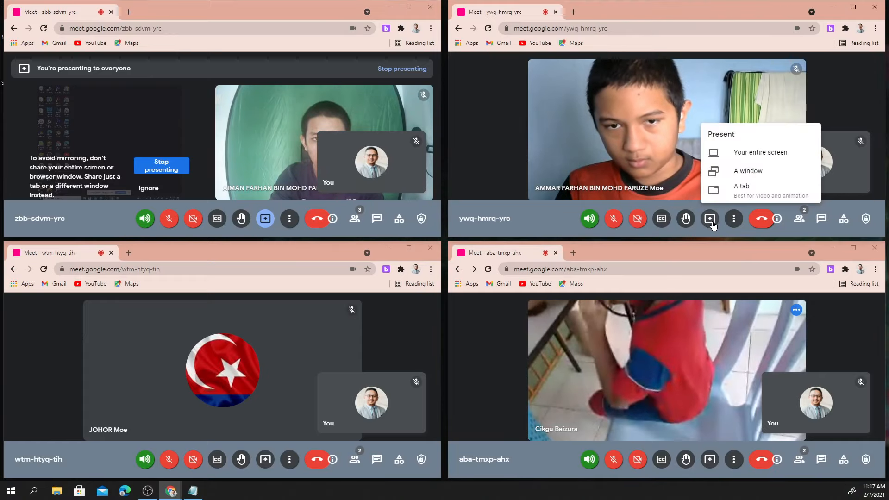
{"action": "left_click", "coordinate": [746, 158]}
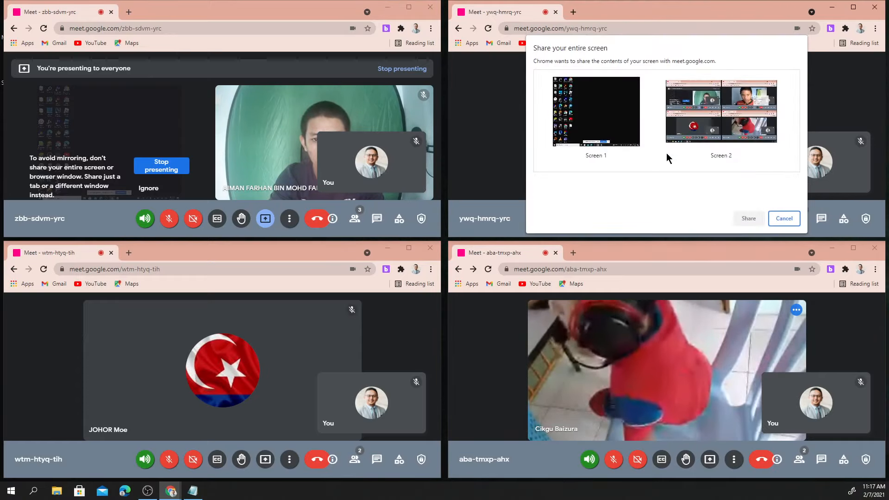
{"action": "left_click", "coordinate": [596, 127]}
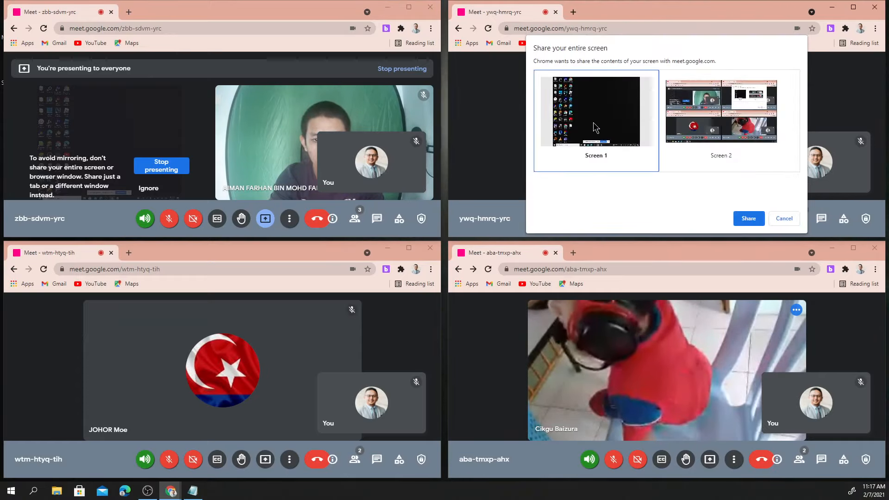
{"action": "left_click", "coordinate": [738, 224]}
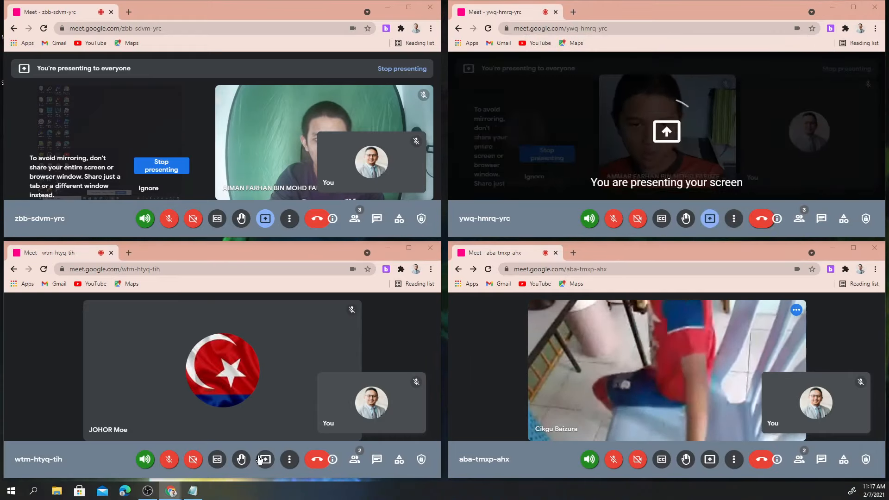
Present the entire Screen 1 in the wtm-htyq-tih and aba-tmxp-ahx rooms
{"action": "left_click", "coordinate": [265, 459]}
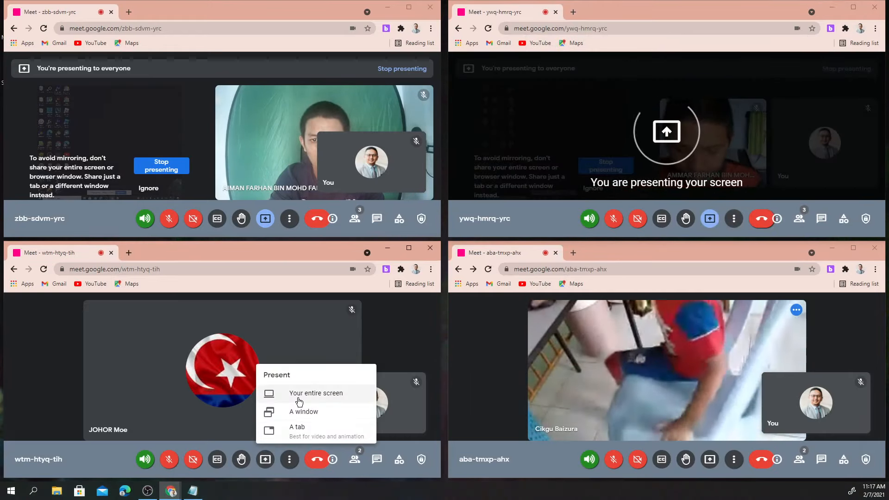
{"action": "left_click", "coordinate": [268, 397]}
{"action": "left_click", "coordinate": [151, 357]}
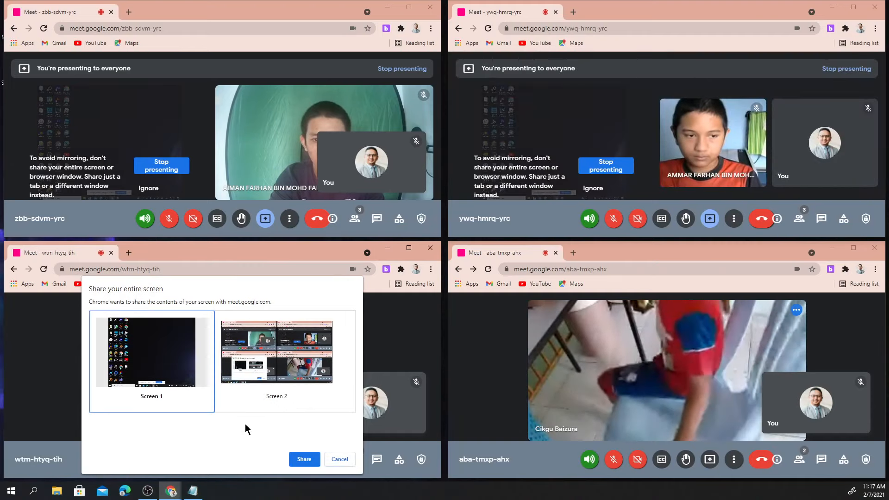
{"action": "left_click", "coordinate": [303, 459]}
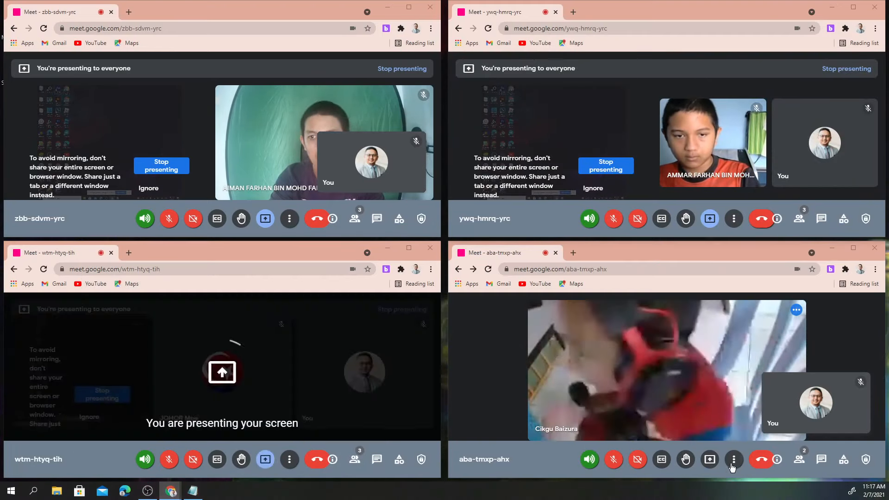
{"action": "left_click", "coordinate": [707, 463]}
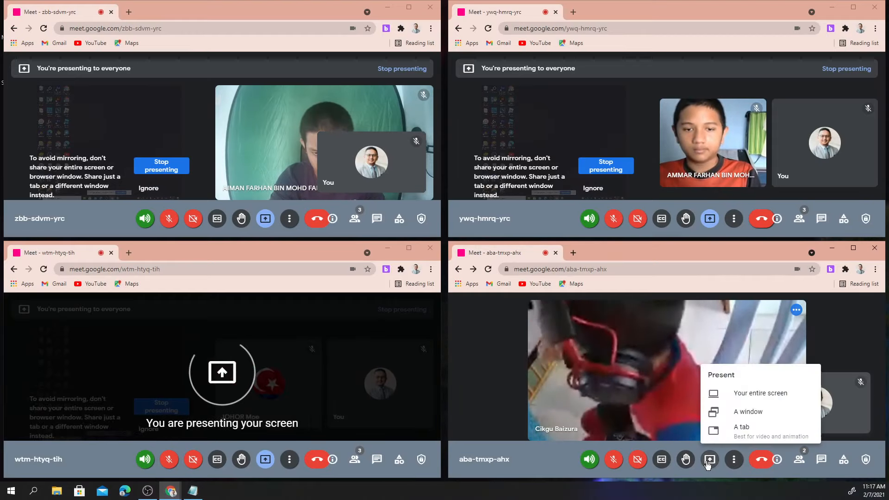
{"action": "left_click", "coordinate": [716, 399]}
{"action": "left_click", "coordinate": [613, 365]}
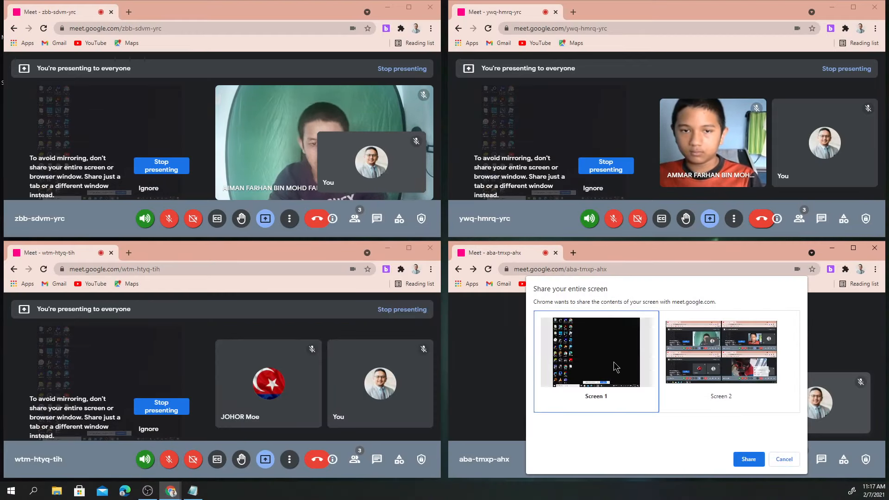
{"action": "left_click", "coordinate": [747, 459]}
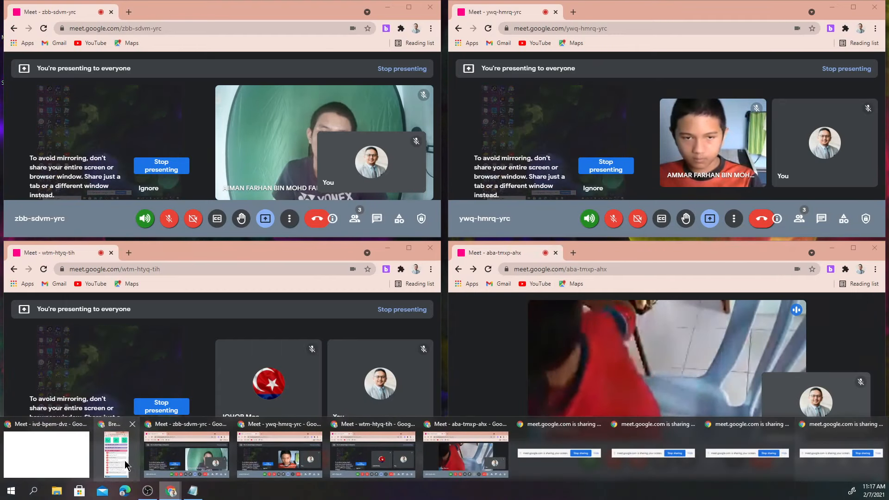
Minimize the Breakout Rooms window and mute sound in the aba-tmxp-ahx, zbb-sdvm-yrc and wtm-htyq-tih windows
{"action": "left_click", "coordinate": [116, 453]}
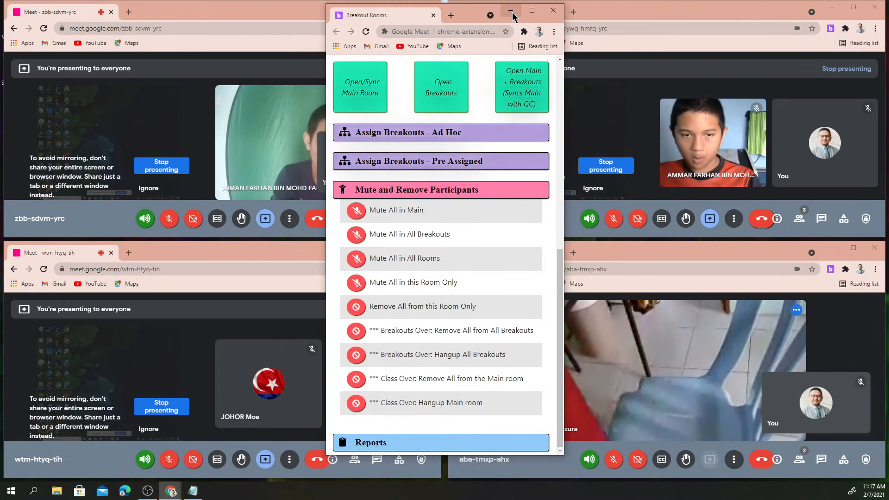
{"action": "left_click", "coordinate": [512, 13]}
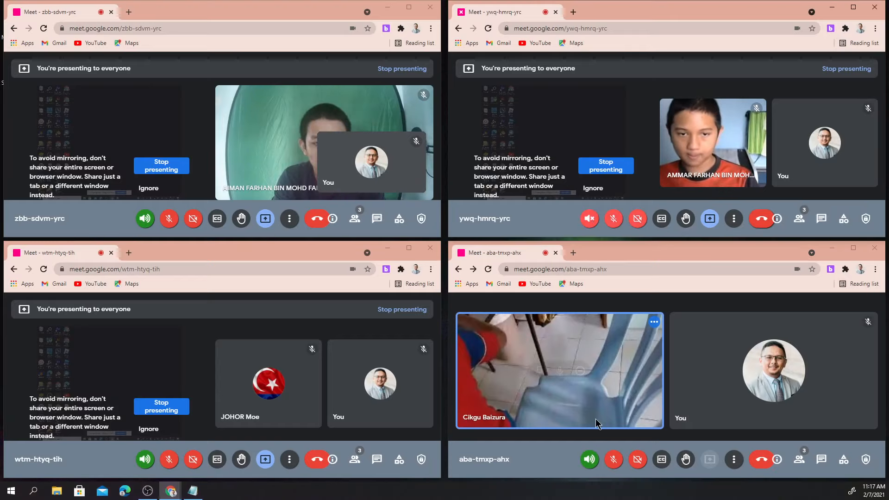
{"action": "left_click", "coordinate": [589, 459]}
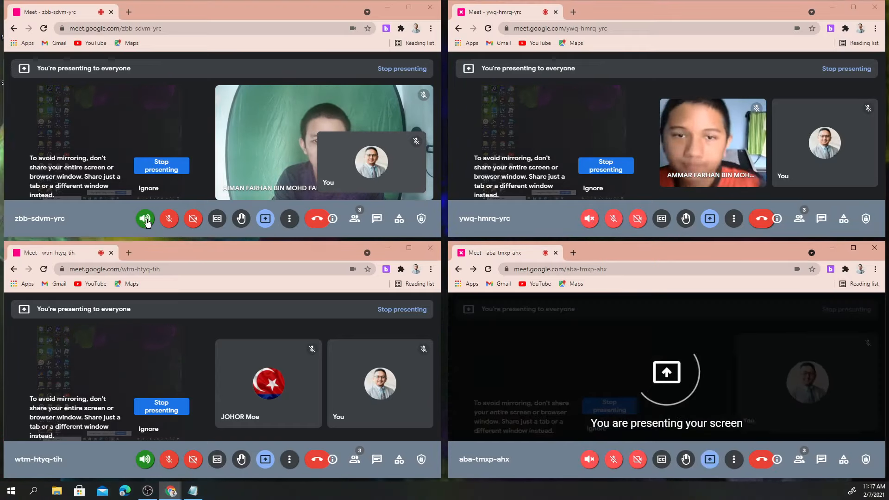
{"action": "left_click", "coordinate": [145, 218]}
{"action": "left_click", "coordinate": [145, 459]}
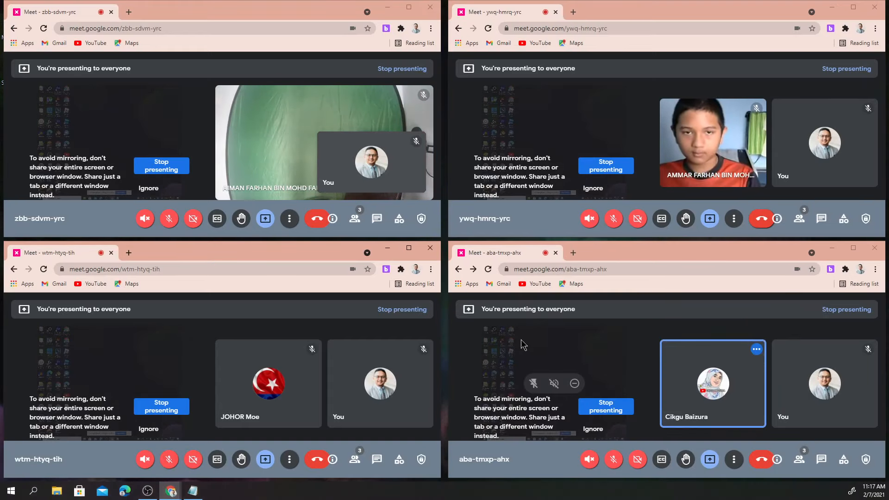
{"action": "mouse_move", "coordinate": [174, 494]}
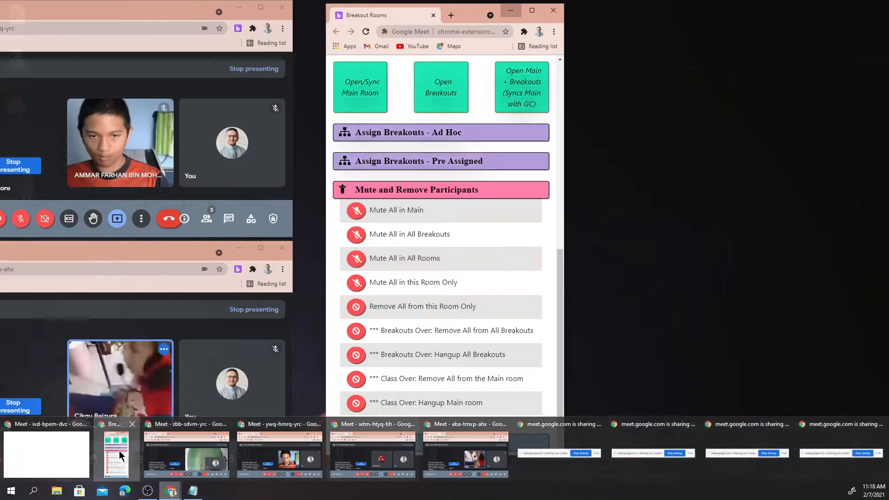
Turn cameras on in every breakout room with the broadcast camera button, then minimize the popup
{"action": "left_click", "coordinate": [119, 455]}
{"action": "scroll", "coordinate": [365, 287], "scroll_direction": "up", "scroll_amount": 8}
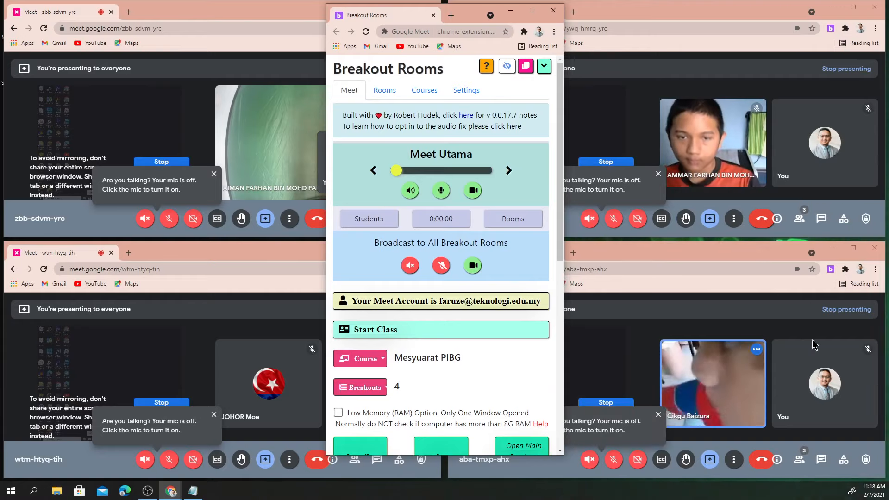
{"action": "left_click", "coordinate": [473, 266]}
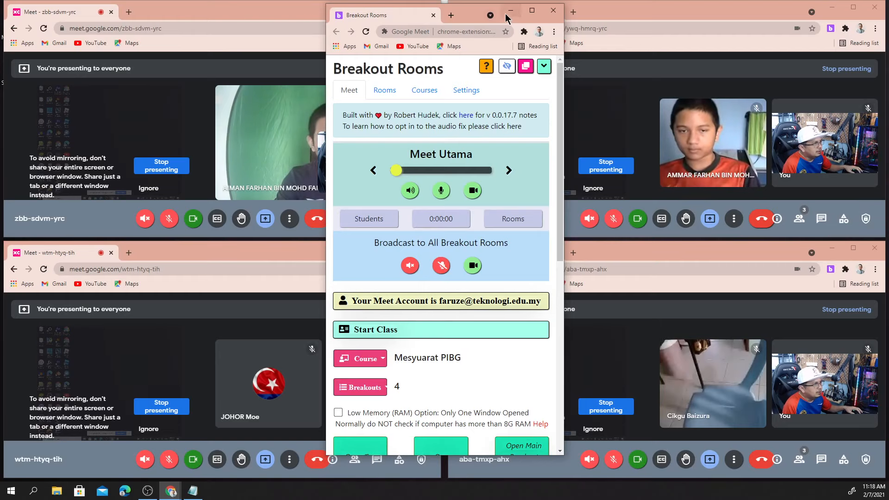
{"action": "left_click", "coordinate": [509, 12]}
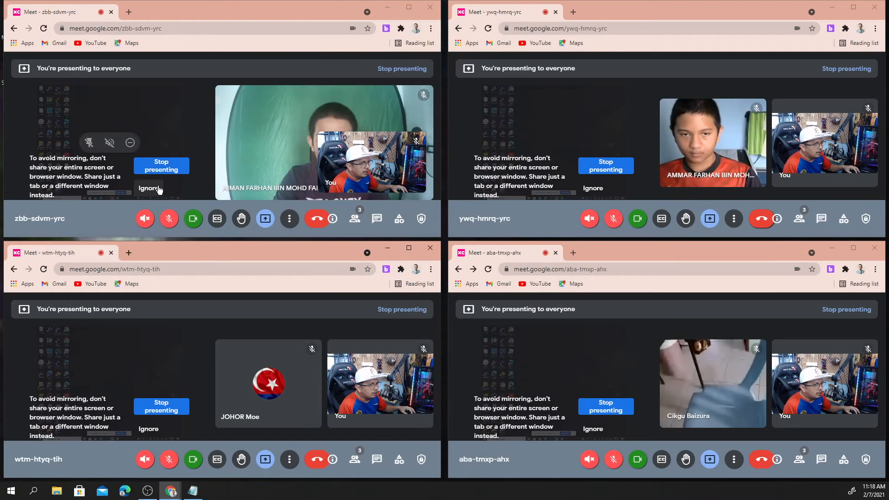
Ignore the mirroring warning in zbb-sdvm-yrc, ywq-hmrq-yrc, aba-tmxp-ahx and wtm-htyq-tih
{"action": "left_click", "coordinate": [158, 189]}
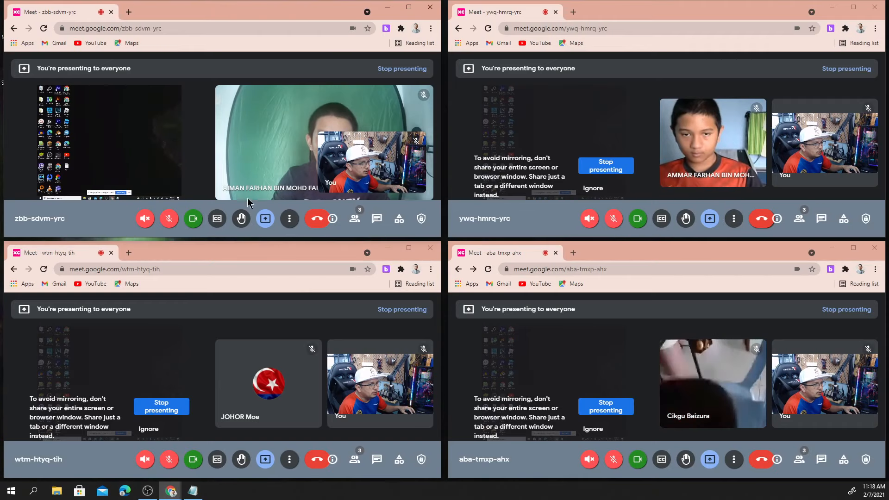
{"action": "left_click", "coordinate": [593, 194]}
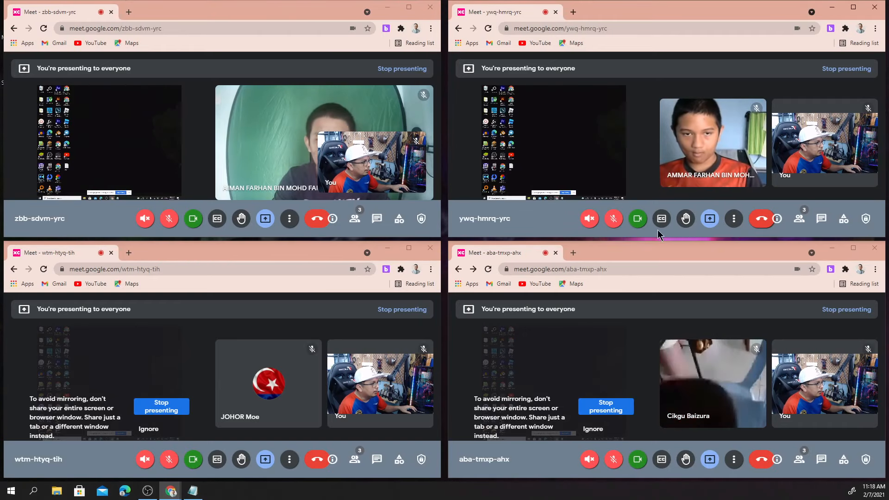
{"action": "left_click", "coordinate": [602, 430]}
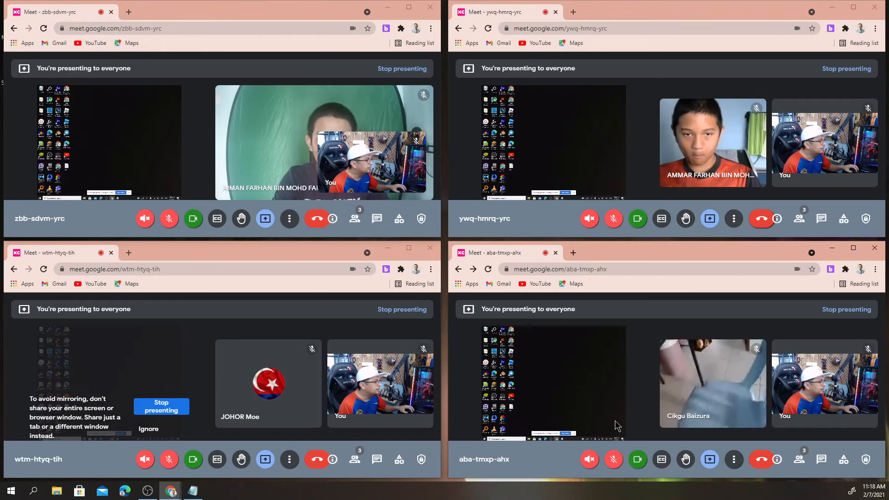
{"action": "left_click", "coordinate": [151, 432]}
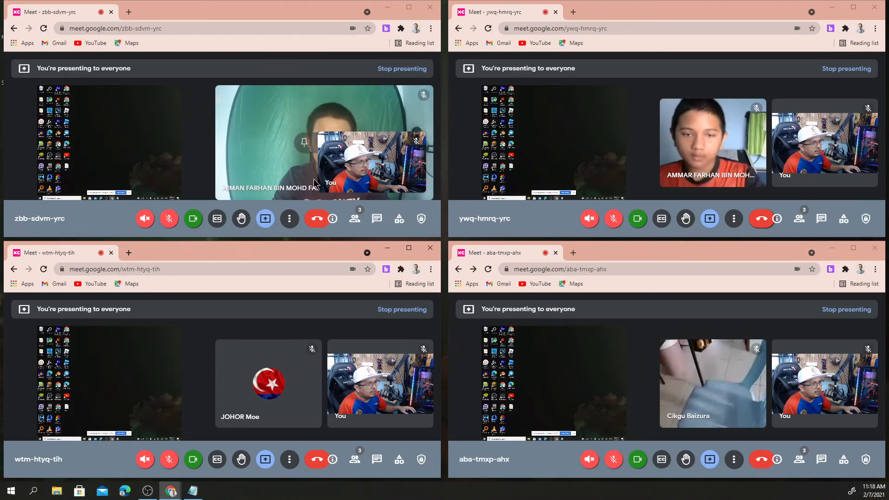
{"action": "mouse_move", "coordinate": [331, 192]}
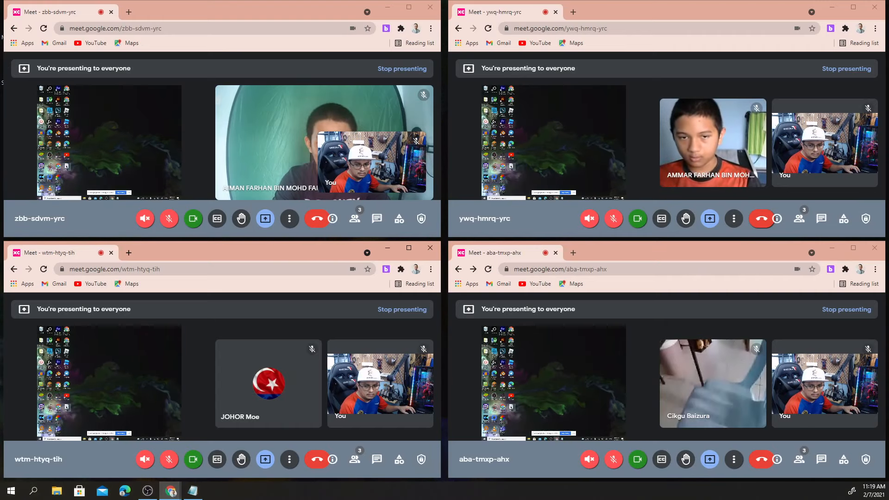
Launch Word with a blank document on the presented monitor, then reopen the Breakout Rooms extension
{"action": "key", "text": "super"}
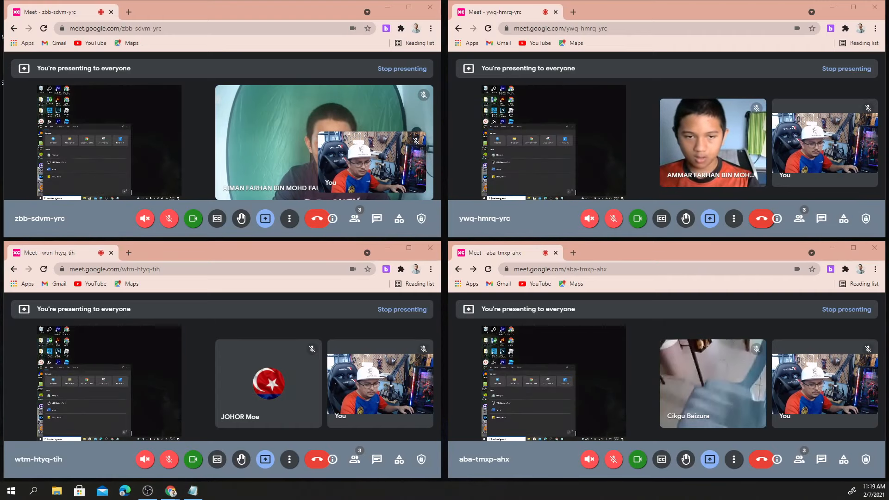
{"action": "key", "text": "Return"}
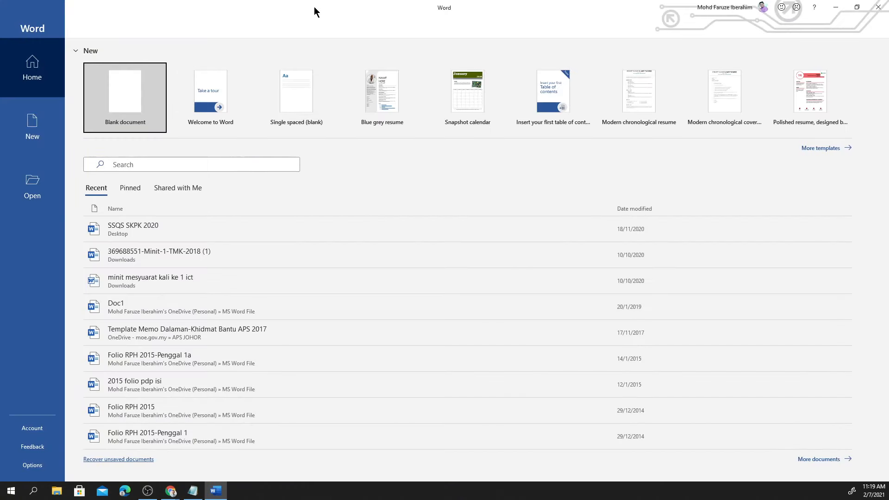
{"action": "left_click_drag", "start_coordinate": [315, 8], "coordinate": [0, 2]}
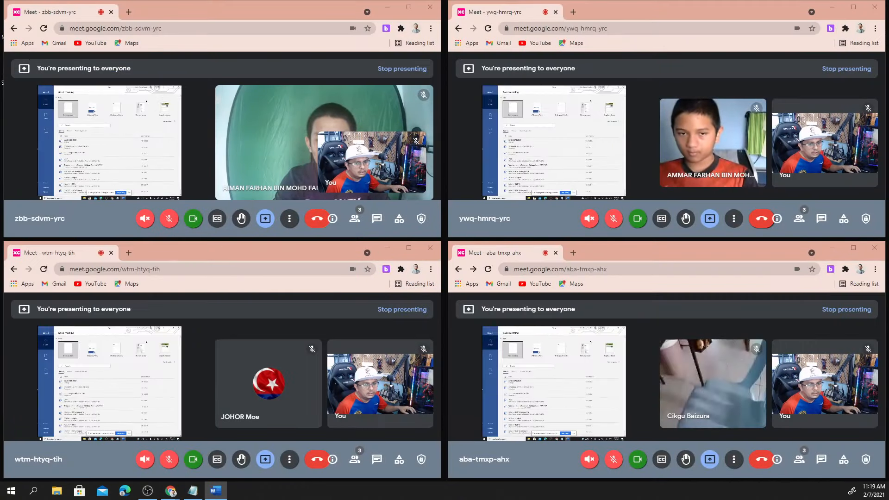
{"action": "left_click", "coordinate": [68, 109]}
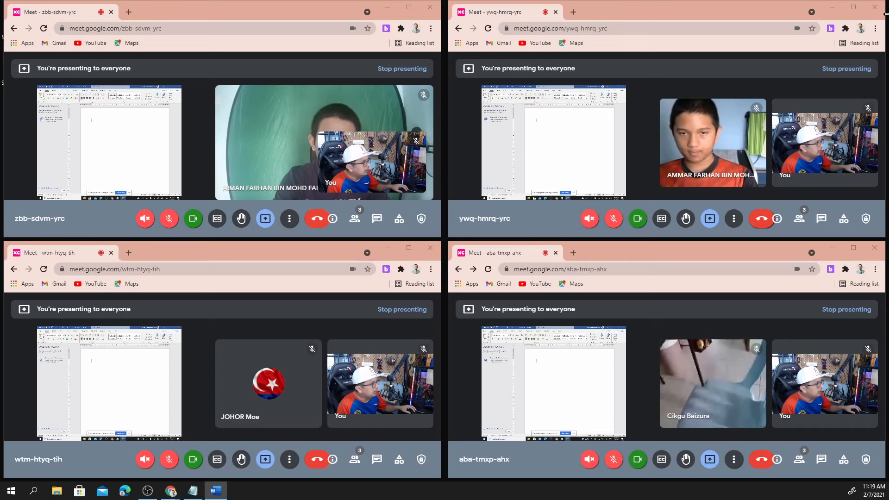
{"action": "left_click", "coordinate": [830, 28]}
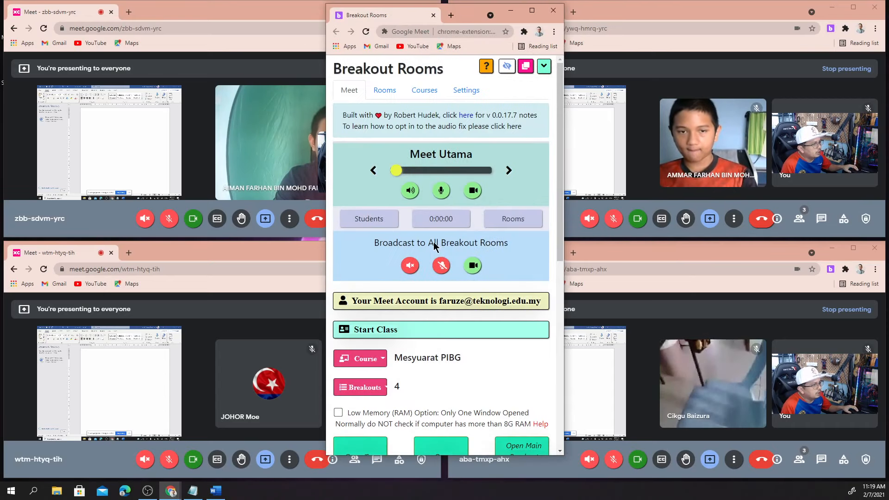
{"action": "scroll", "coordinate": [434, 242], "scroll_direction": "down", "scroll_amount": 8}
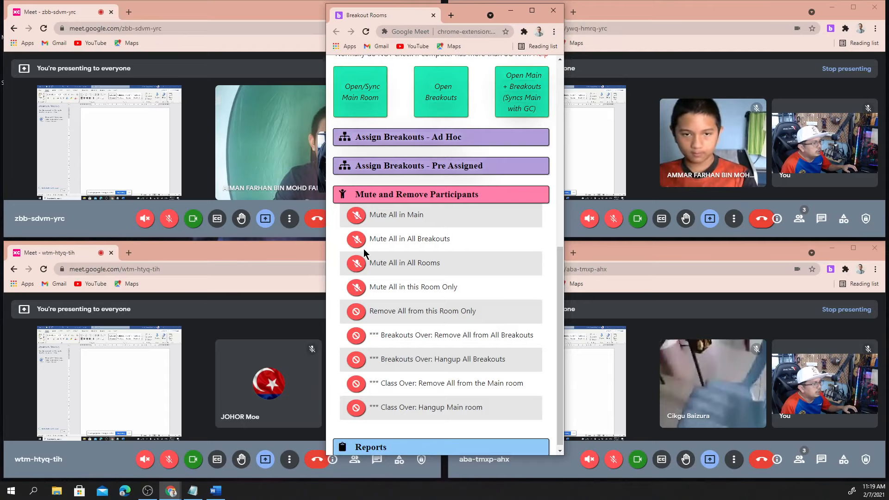
{"action": "scroll", "coordinate": [377, 291], "scroll_direction": "down", "scroll_amount": 1}
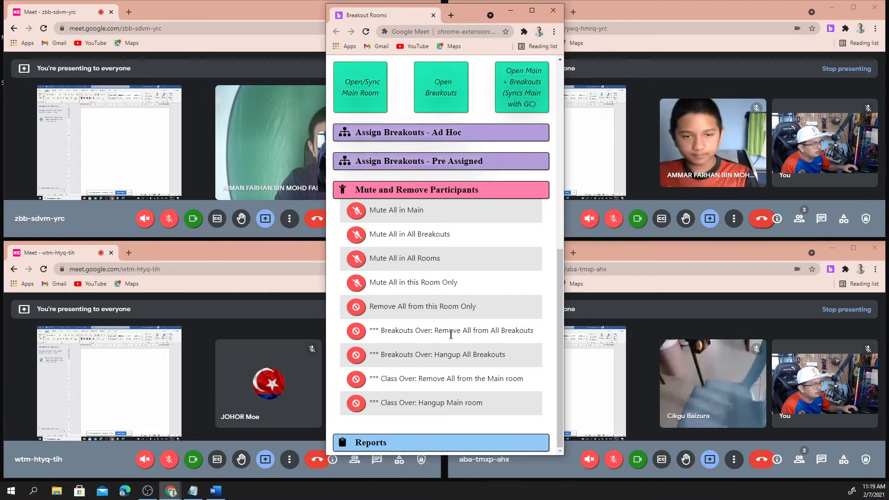
{"action": "left_click", "coordinate": [511, 13]}
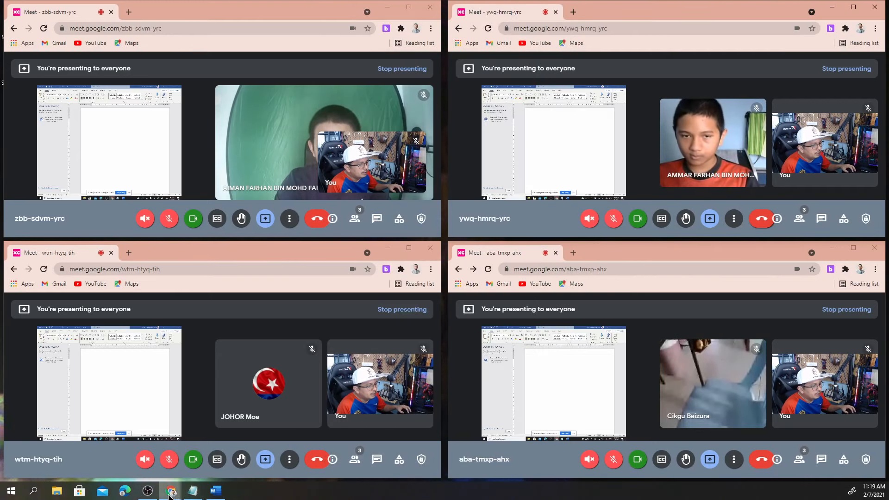
{"action": "mouse_move", "coordinate": [172, 492]}
{"action": "left_click", "coordinate": [120, 451]}
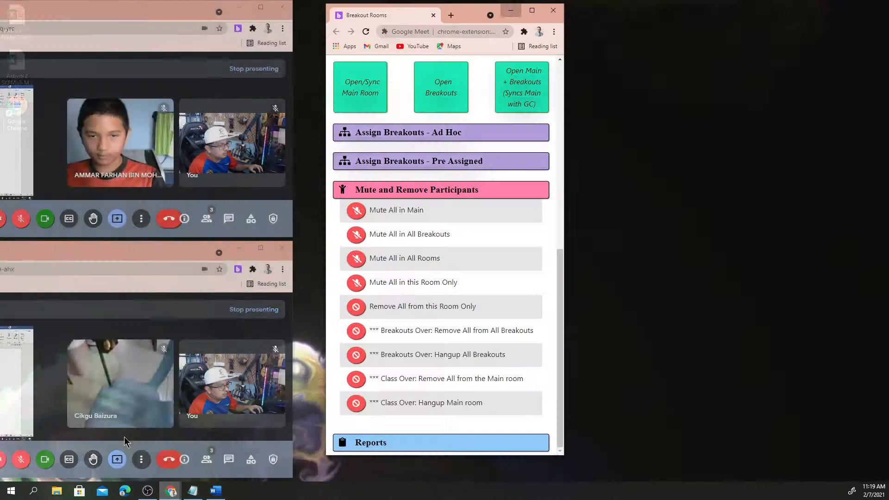
{"action": "scroll", "coordinate": [444, 260], "scroll_direction": "up", "scroll_amount": 3}
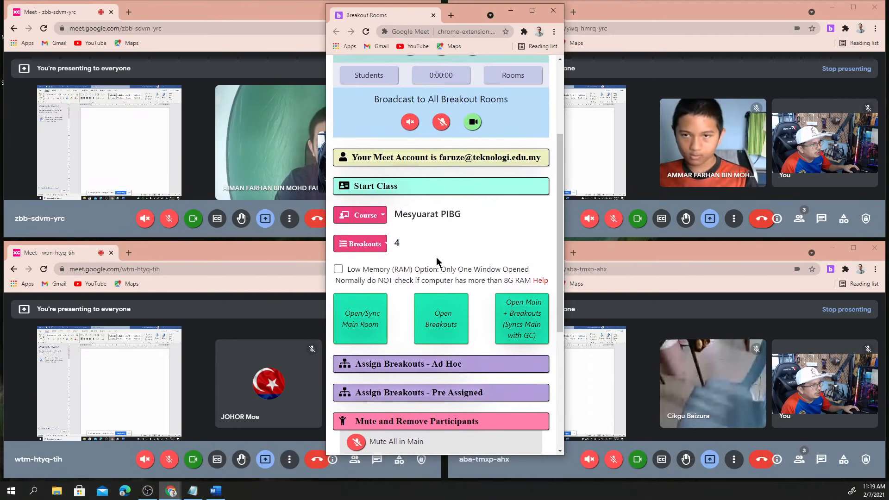
{"action": "scroll", "coordinate": [382, 272], "scroll_direction": "up", "scroll_amount": 3}
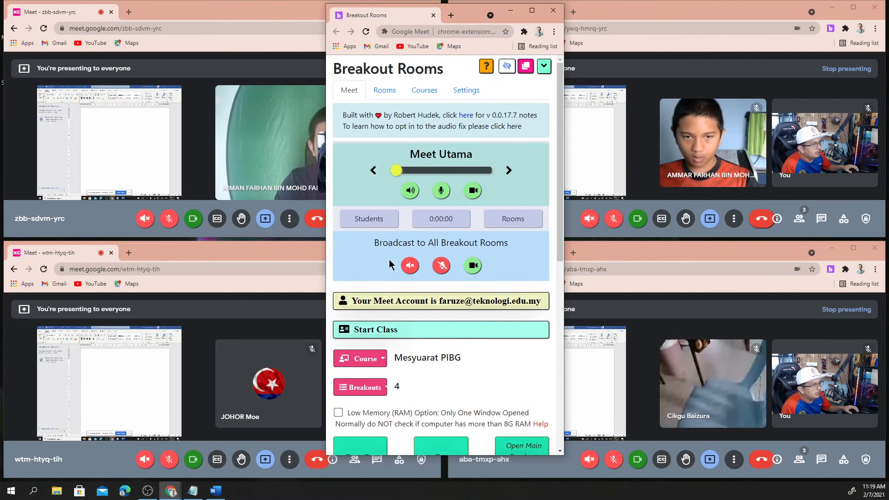
Step through Rooms 1–4 back to Meet Utama, then restore the main Meet window from maximized
{"action": "left_click", "coordinate": [509, 171]}
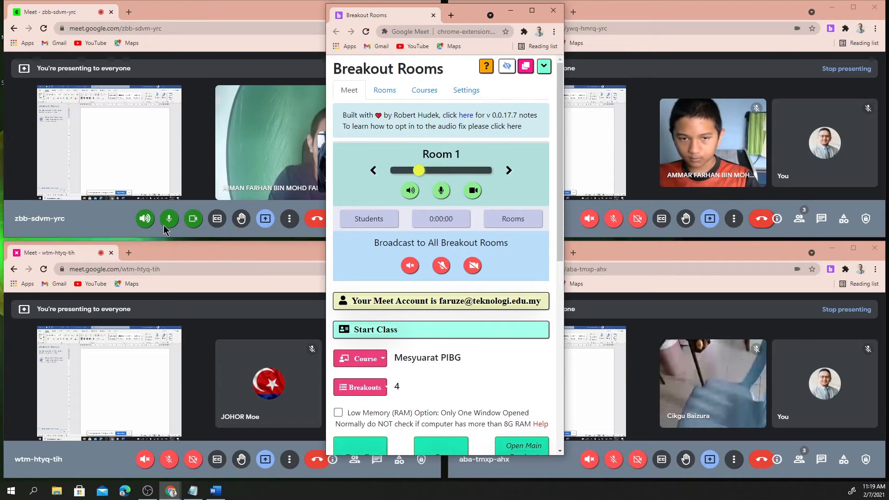
{"action": "left_click", "coordinate": [508, 171]}
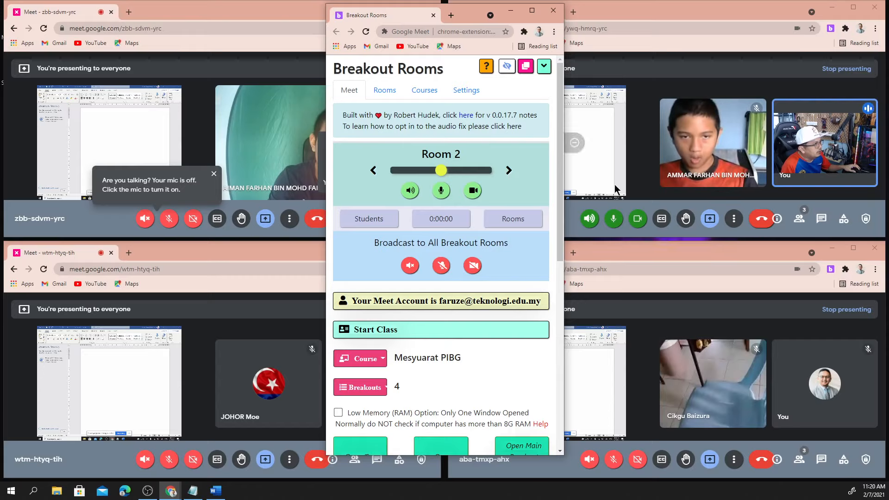
{"action": "left_click", "coordinate": [508, 172]}
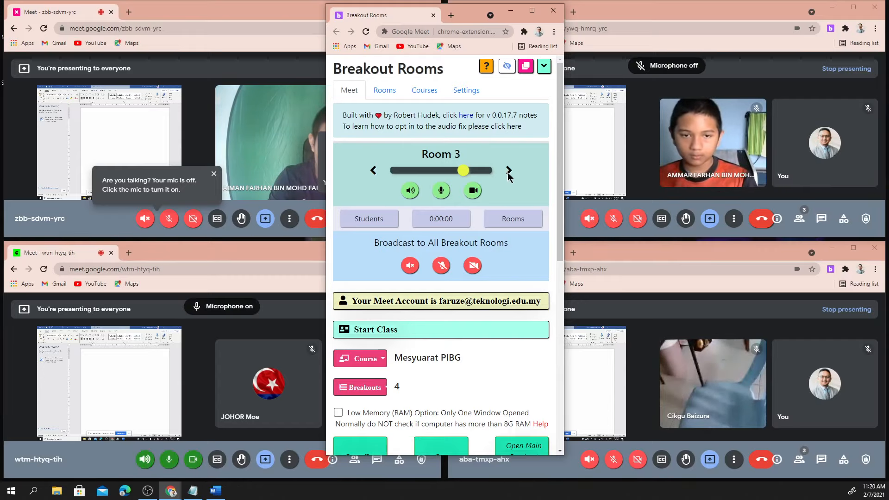
{"action": "left_click", "coordinate": [509, 172]}
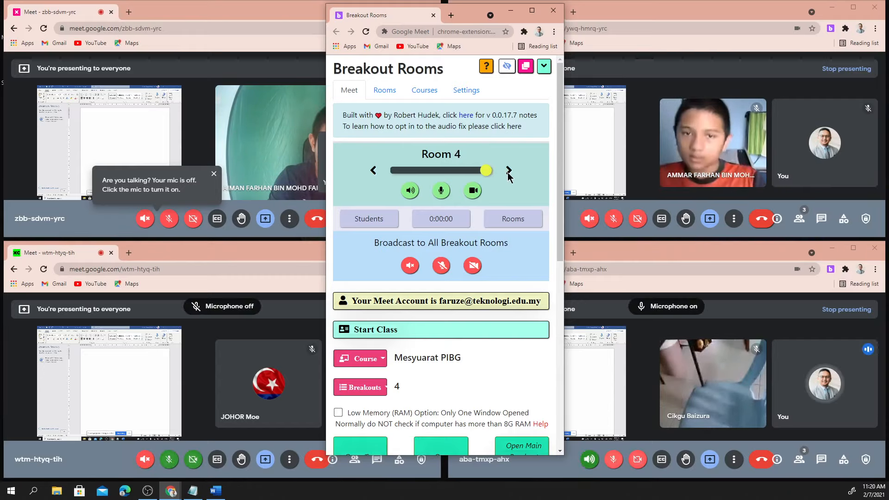
{"action": "left_click", "coordinate": [508, 172]}
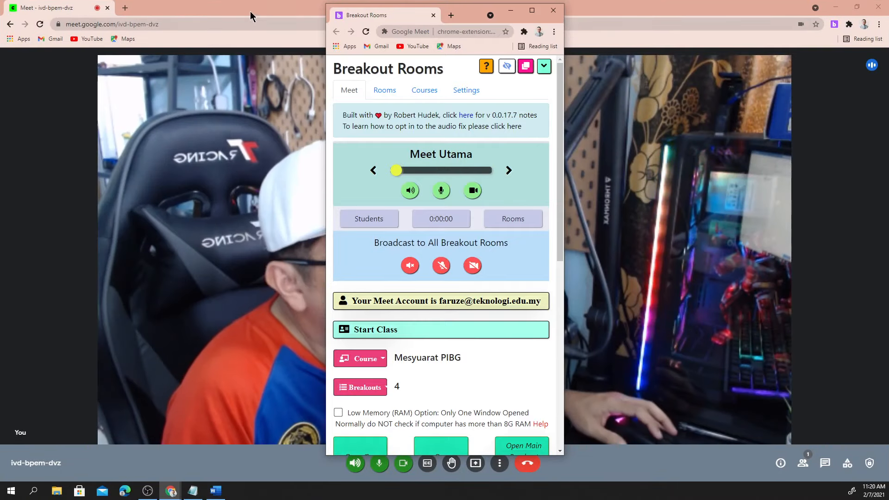
{"action": "left_click", "coordinate": [252, 10]}
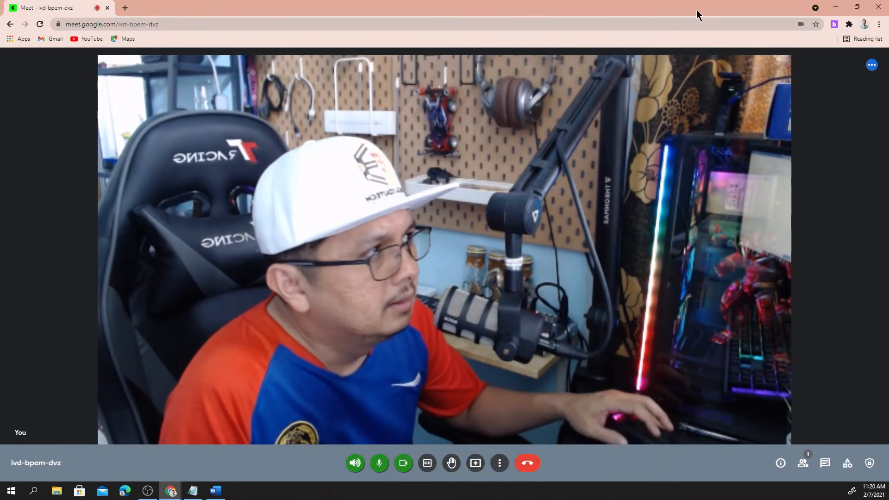
{"action": "left_click_drag", "start_coordinate": [697, 10], "coordinate": [0, 32]}
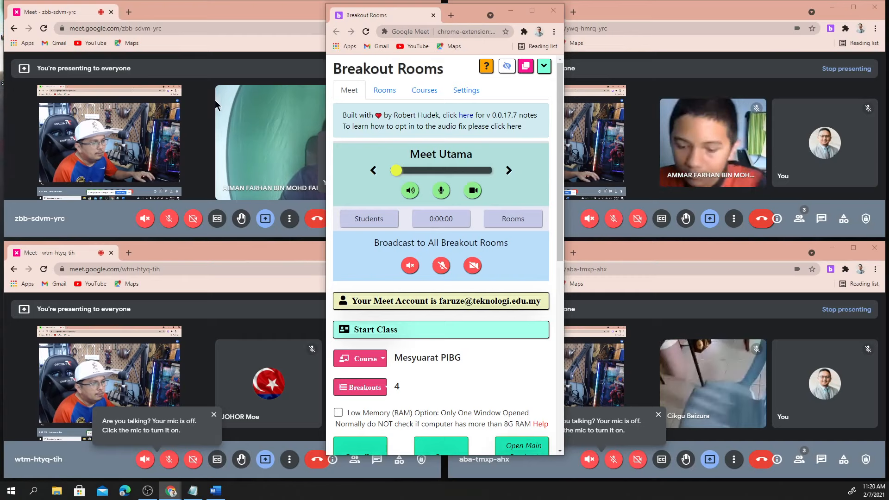
Stop presenting in zbb-sdvm-yrc, ywq-hmrq-yrc, aba-tmxp-ahx and wtm-htyq-tih, then reopen the extension panel
{"action": "scroll", "coordinate": [465, 238], "scroll_direction": "down", "scroll_amount": 2}
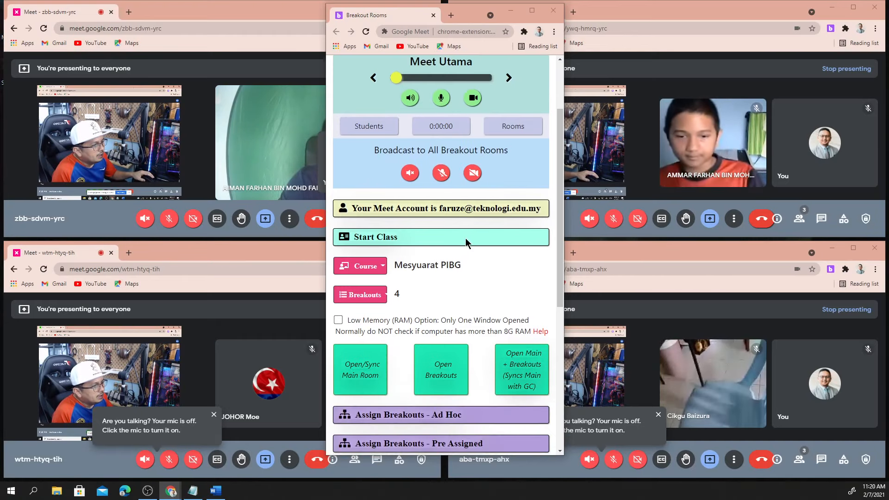
{"action": "scroll", "coordinate": [465, 241], "scroll_direction": "down", "scroll_amount": 6}
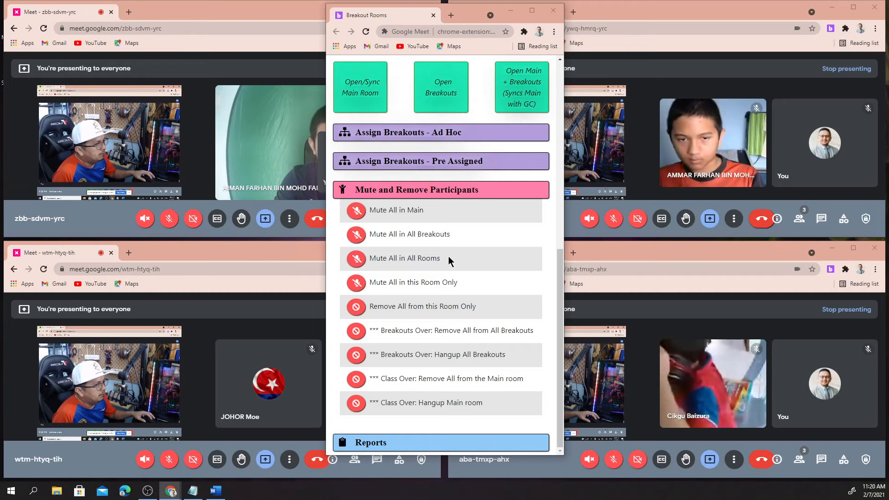
{"action": "left_click", "coordinate": [207, 45]}
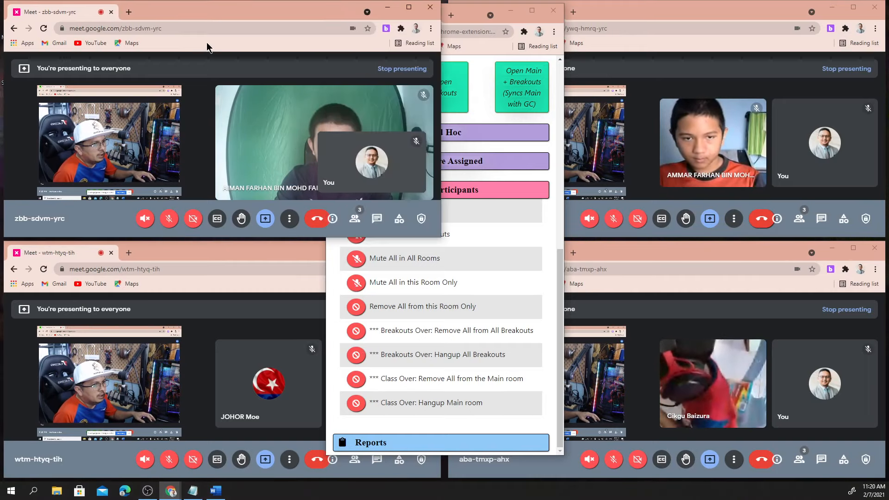
{"action": "left_click", "coordinate": [395, 69]}
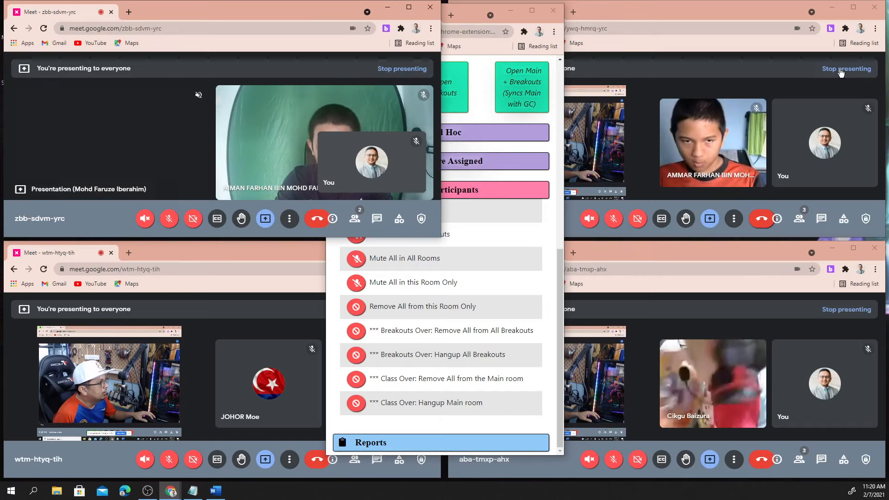
{"action": "left_click", "coordinate": [841, 70]}
{"action": "left_click", "coordinate": [846, 310]}
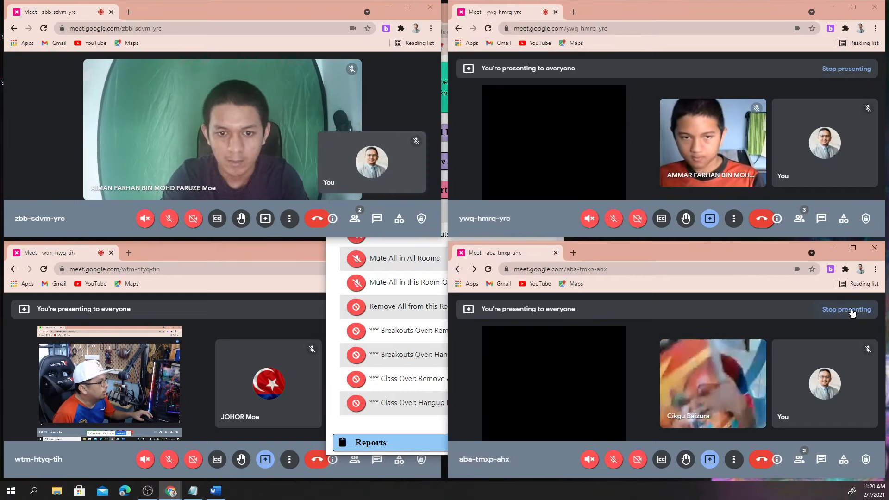
{"action": "left_click", "coordinate": [277, 284]}
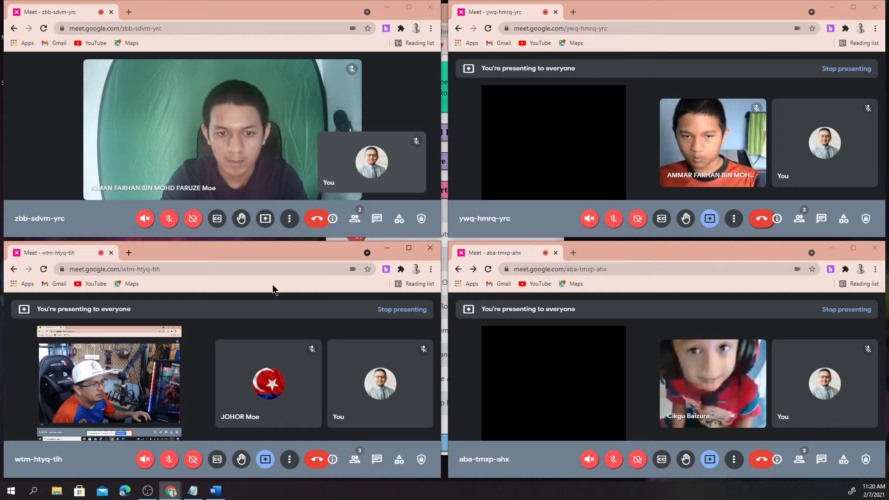
{"action": "left_click", "coordinate": [401, 315]}
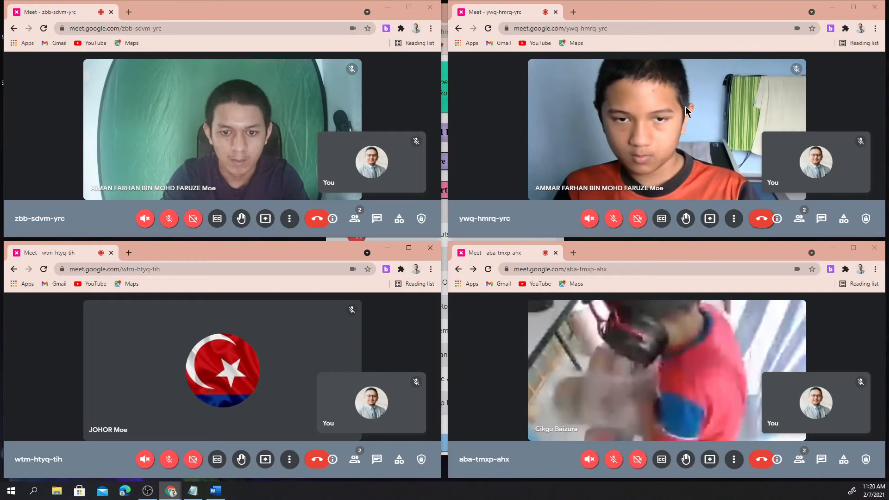
{"action": "left_click", "coordinate": [831, 28]}
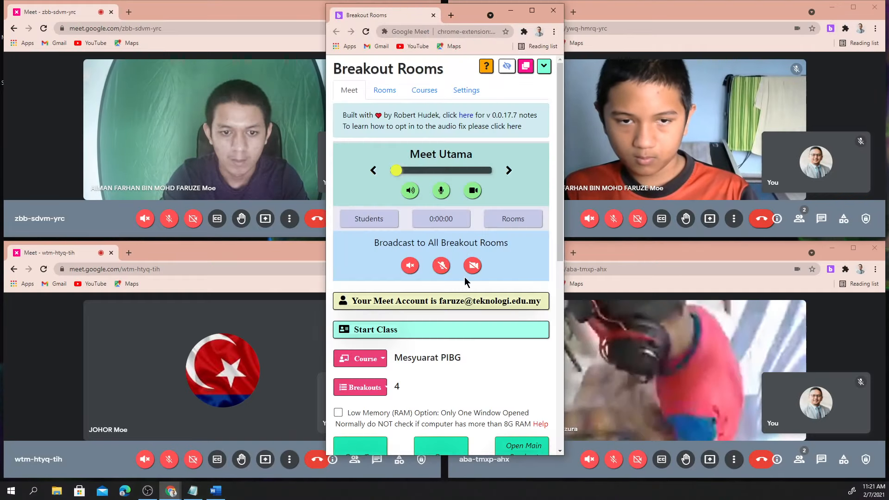
Hang up all breakouts from the extension and end the ywq-hmrq-yrc call for everyone
{"action": "scroll", "coordinate": [465, 278], "scroll_direction": "down", "scroll_amount": 5}
{"action": "scroll", "coordinate": [464, 284], "scroll_direction": "down", "scroll_amount": 3}
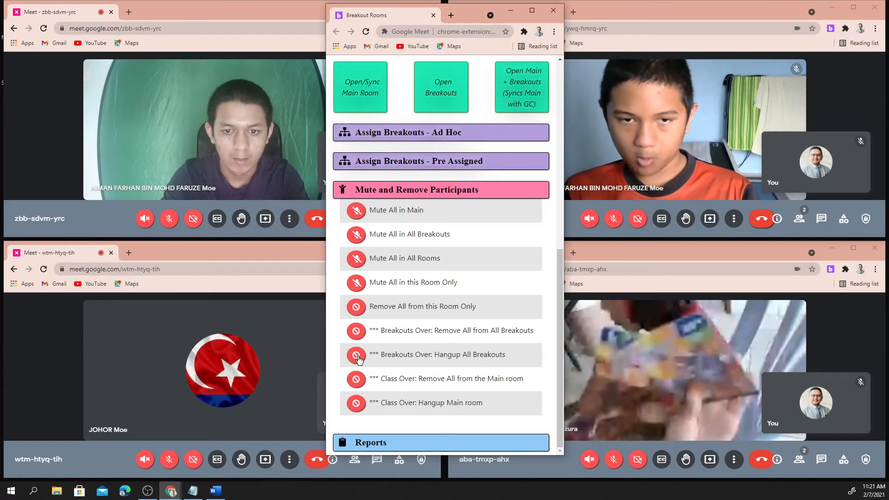
{"action": "left_click", "coordinate": [356, 356]}
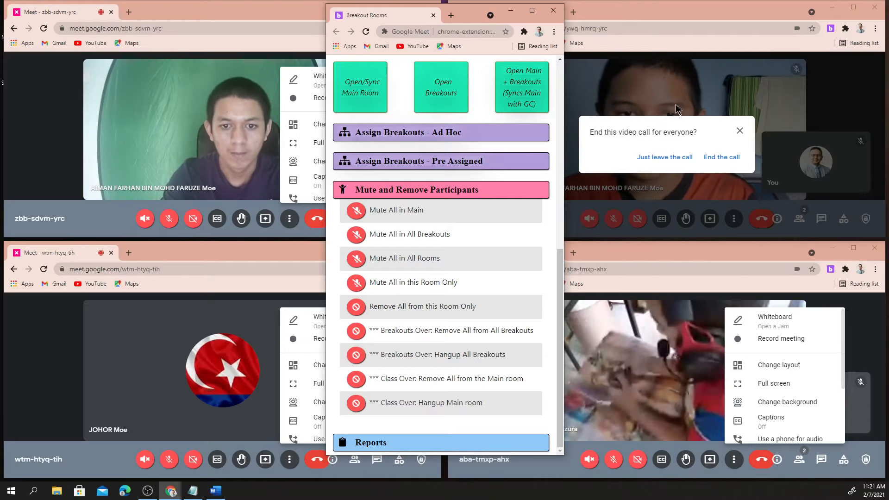
{"action": "left_click", "coordinate": [716, 161]}
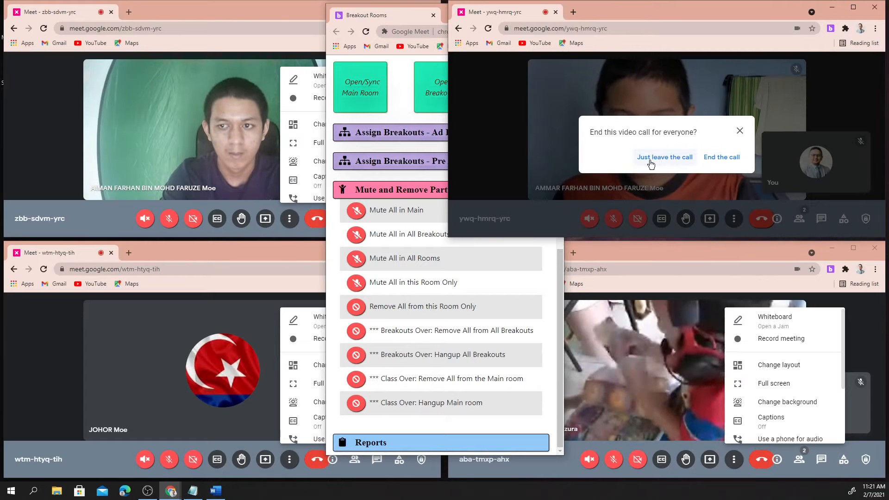
{"action": "left_click", "coordinate": [712, 160]}
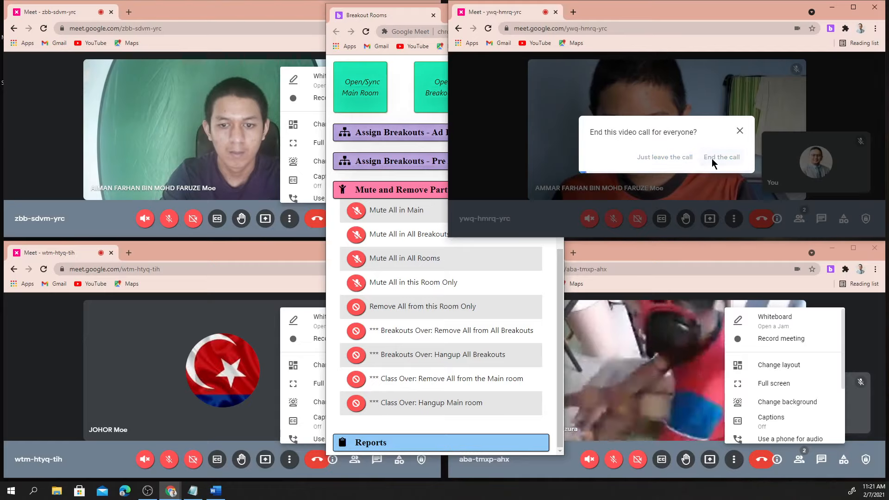
End the aba-tmxp-ahx, zbb-sdvm-yrc and wtm-htyq-tih calls, then maximize the main meeting window
{"action": "left_click", "coordinate": [687, 260]}
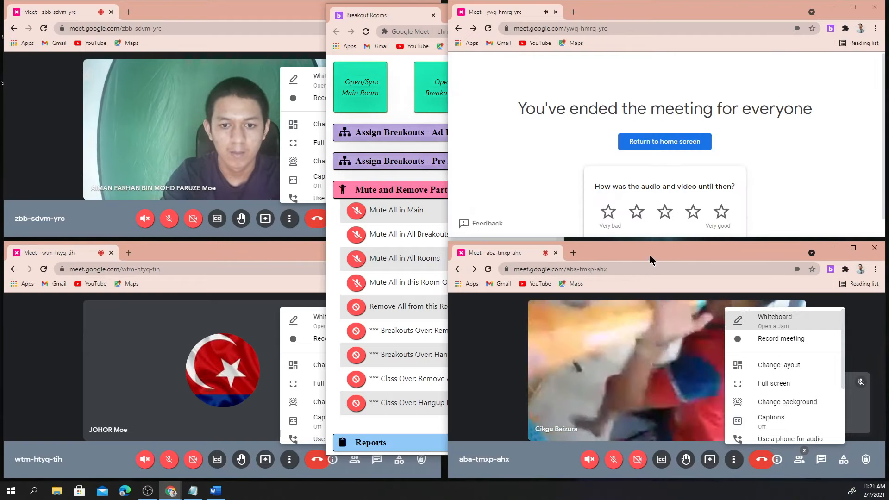
{"action": "left_click", "coordinate": [763, 462]}
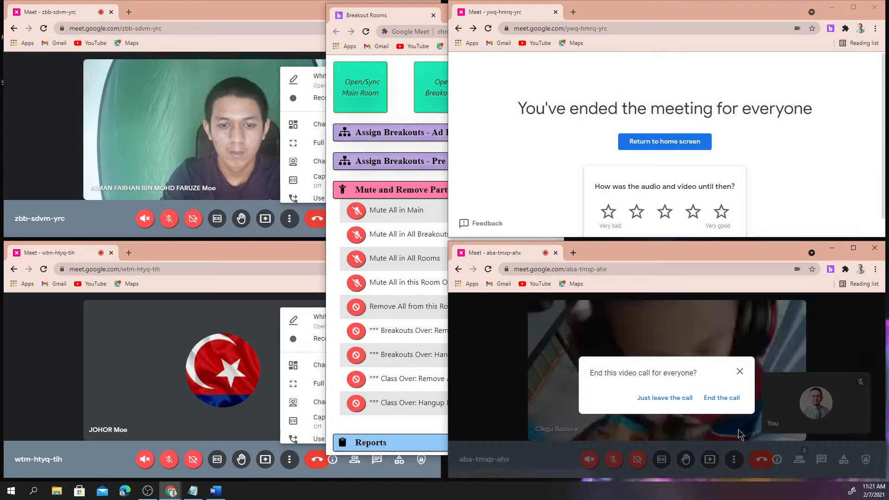
{"action": "left_click", "coordinate": [722, 399]}
{"action": "left_click", "coordinate": [230, 18]}
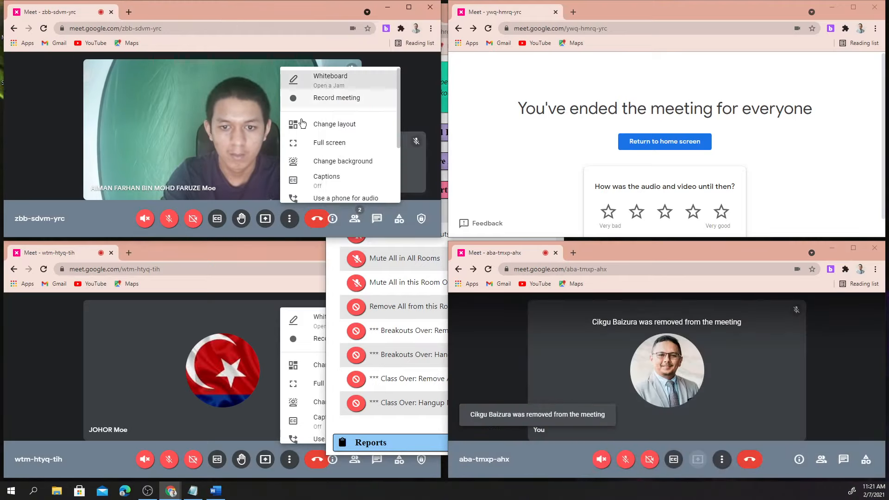
{"action": "left_click", "coordinate": [316, 221]}
{"action": "left_click", "coordinate": [268, 160]}
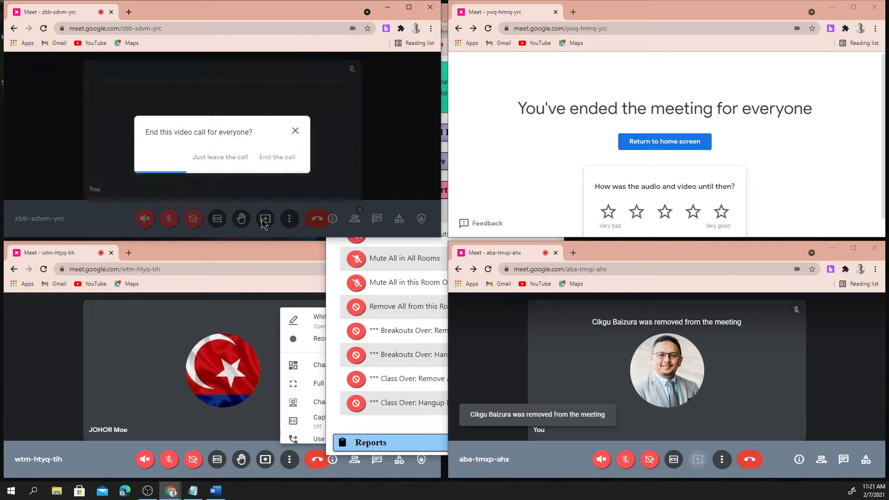
{"action": "left_click", "coordinate": [255, 255]}
{"action": "left_click", "coordinate": [317, 459]}
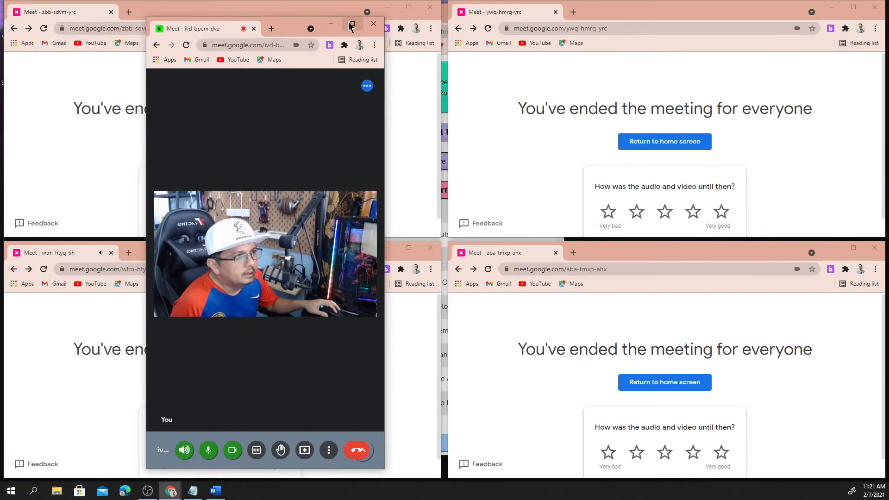
{"action": "left_click", "coordinate": [351, 26]}
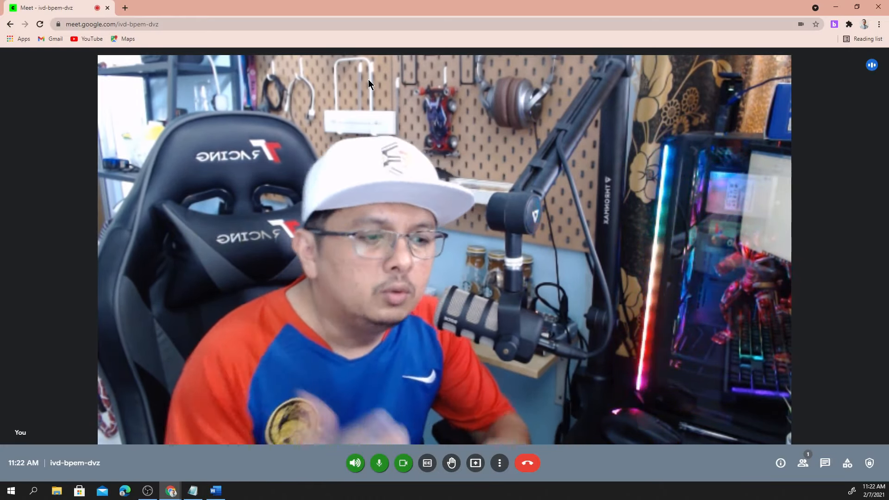
Bring the Breakout Rooms panel to the front and minimize the main Meet window
{"action": "mouse_move", "coordinate": [175, 496]}
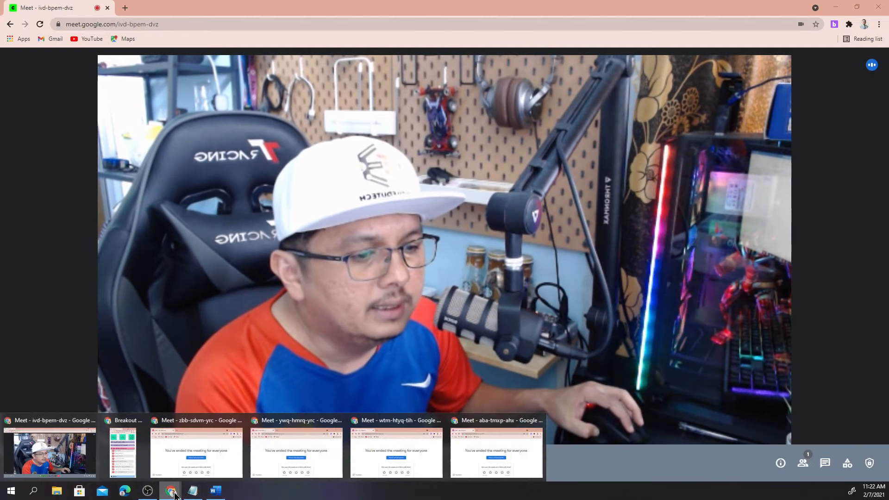
{"action": "left_click", "coordinate": [134, 439]}
{"action": "scroll", "coordinate": [378, 212], "scroll_direction": "up", "scroll_amount": 8}
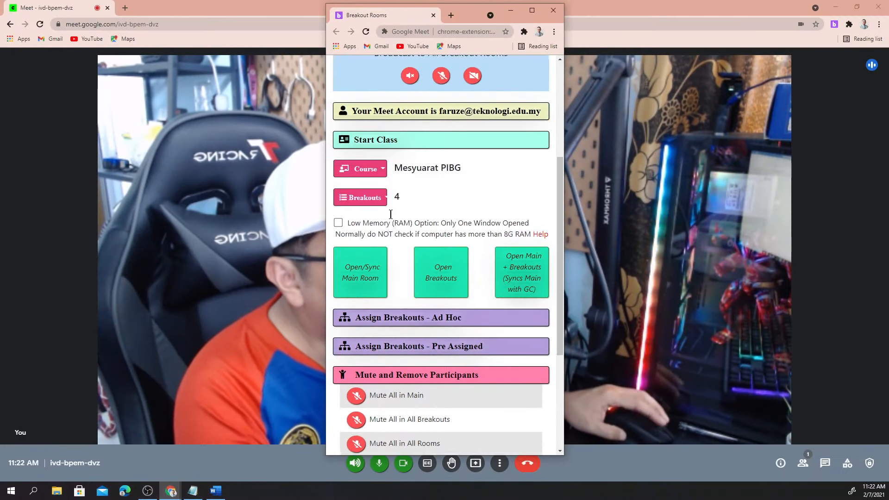
{"action": "scroll", "coordinate": [390, 266], "scroll_direction": "down", "scroll_amount": 5}
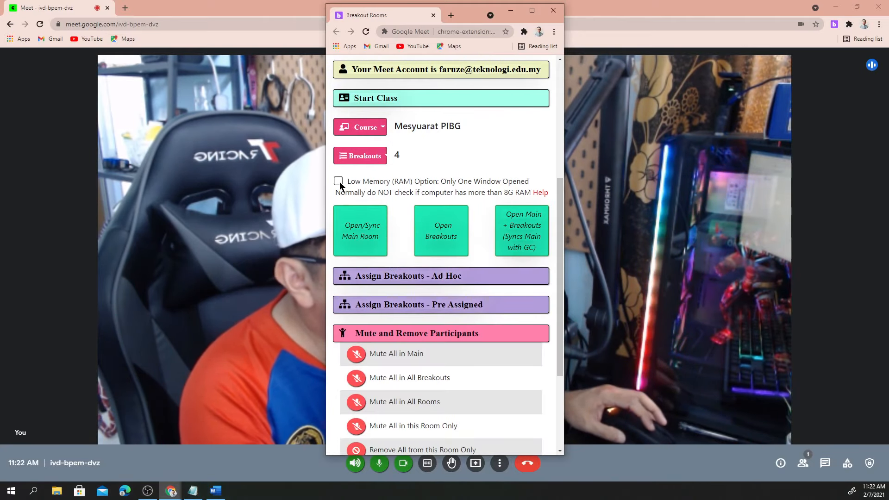
{"action": "left_click", "coordinate": [828, 7]}
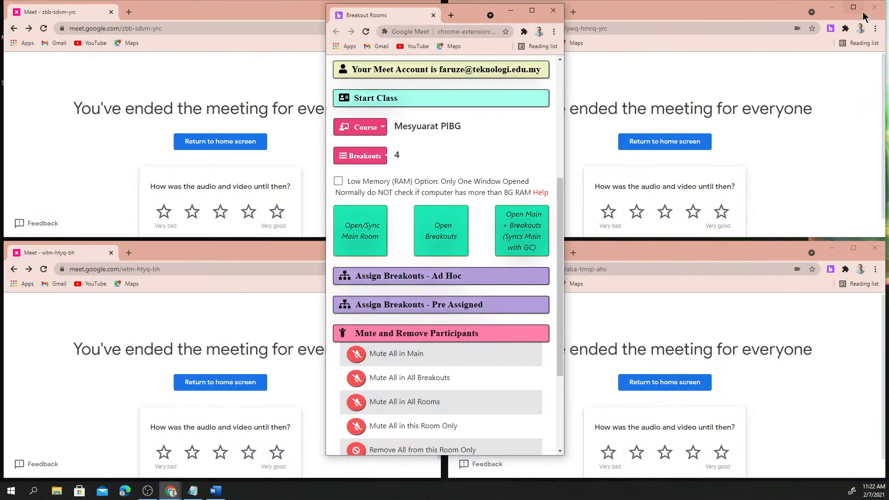
Close the four ended meeting windows: ywq-hmrq-yrc, zbb-sdvm-yrc, aba-tmxp-ahx and wtm-htyq-tih
{"action": "left_click", "coordinate": [874, 7]}
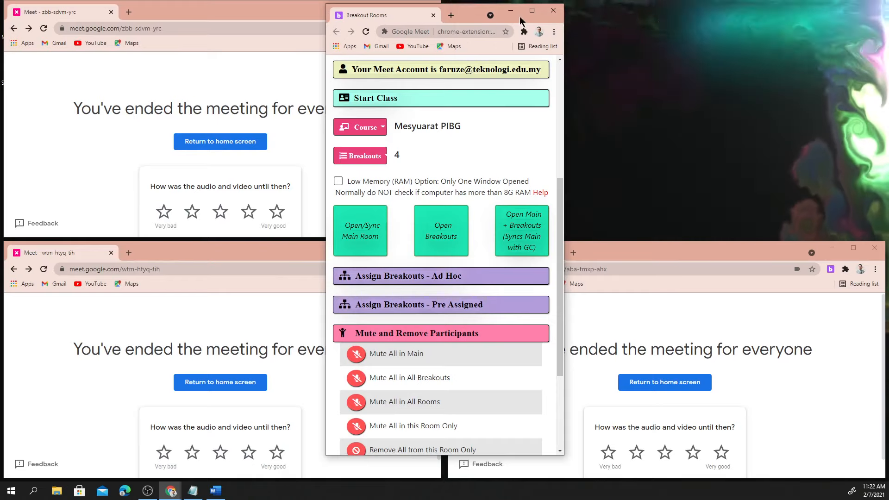
{"action": "left_click", "coordinate": [287, 14]}
{"action": "left_click", "coordinate": [428, 12]}
{"action": "left_click", "coordinate": [626, 246]}
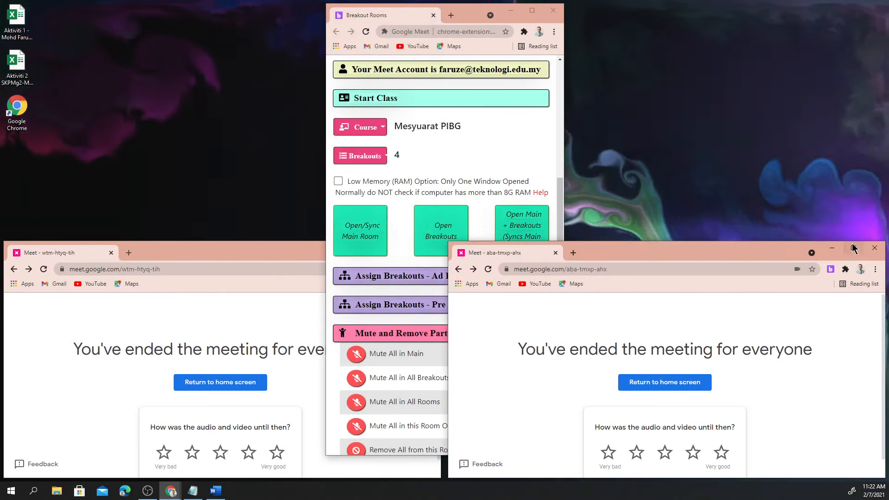
{"action": "left_click", "coordinate": [874, 248]}
{"action": "left_click", "coordinate": [272, 254]}
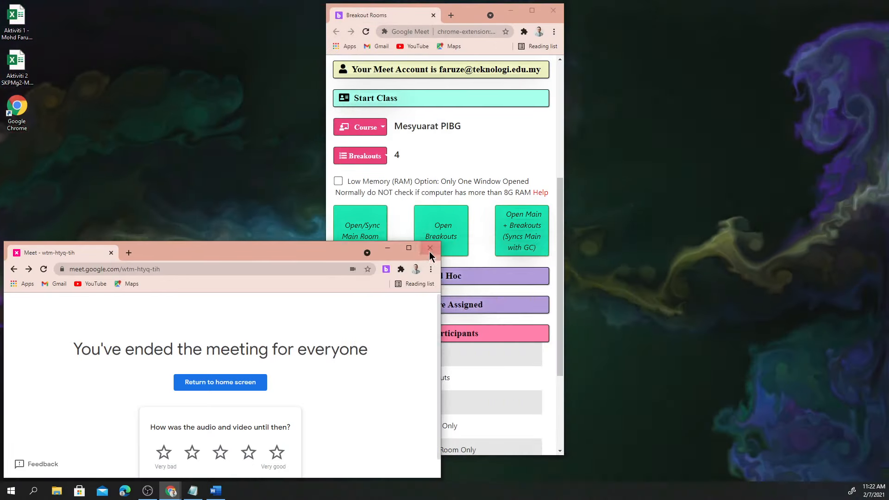
{"action": "left_click", "coordinate": [434, 247]}
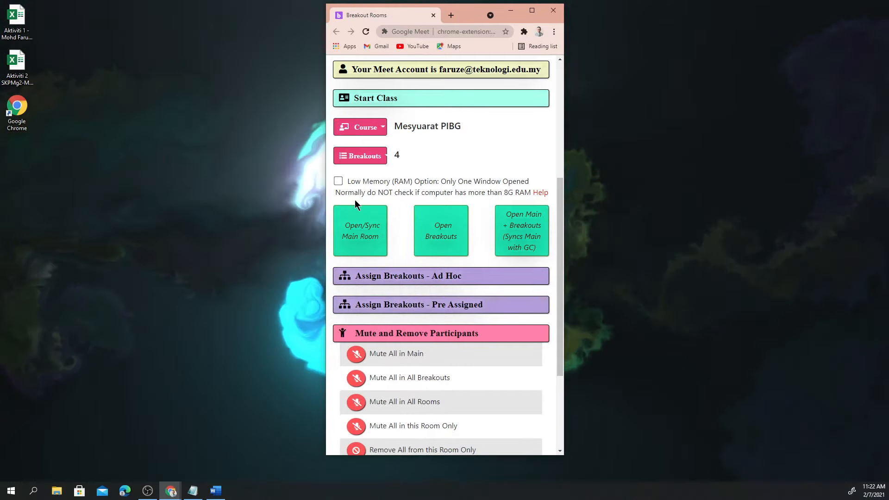
Enable Low Memory (RAM) mode and open/sync all rooms in one window
{"action": "left_click", "coordinate": [339, 181]}
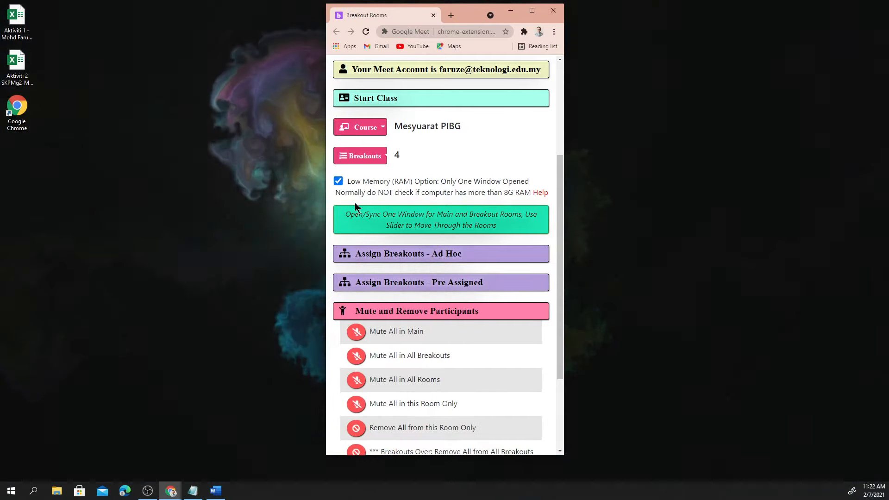
{"action": "left_click", "coordinate": [422, 226]}
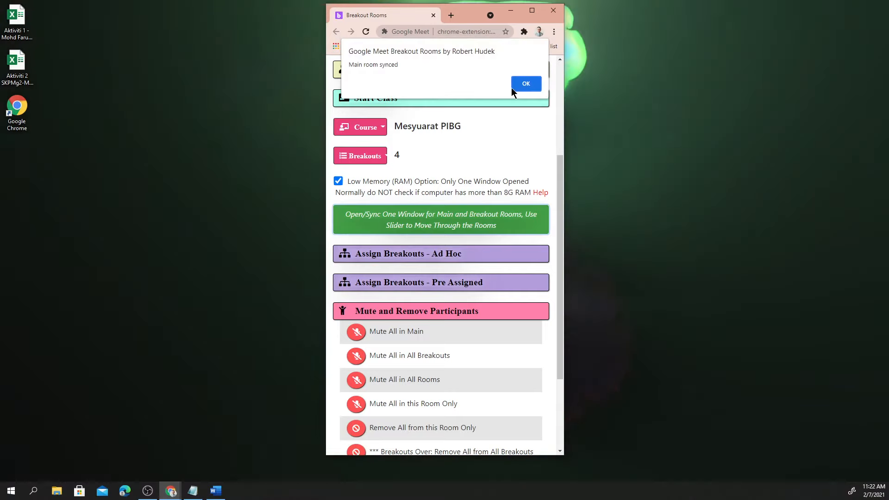
{"action": "left_click", "coordinate": [519, 86]}
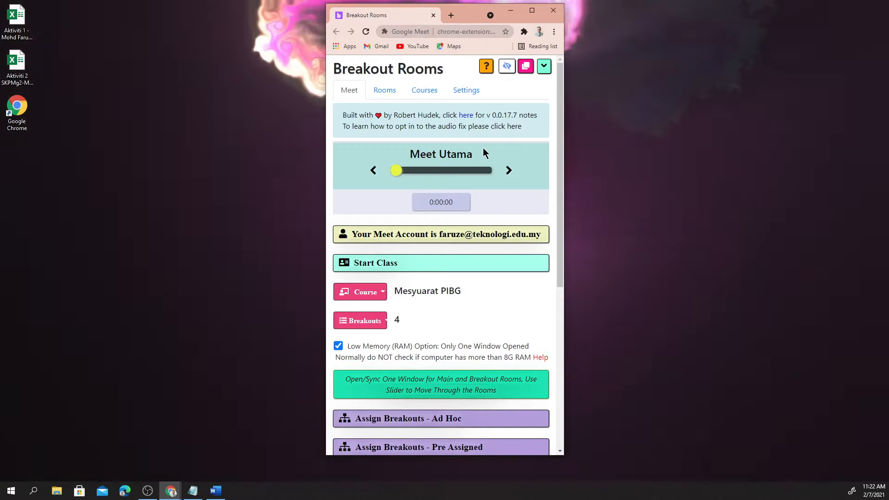
Slide the shared window from Meet Utama through Room 1 and Room 2 to Room 3
{"action": "left_click", "coordinate": [509, 172]}
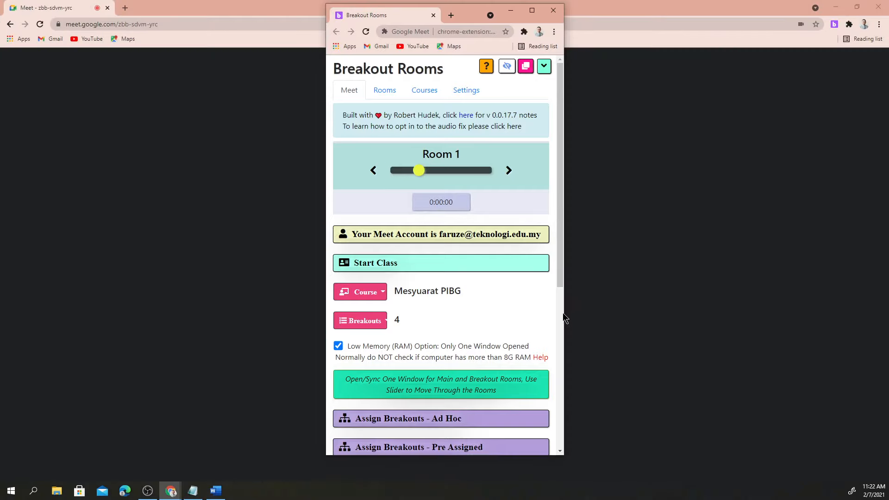
{"action": "left_click", "coordinate": [509, 171]}
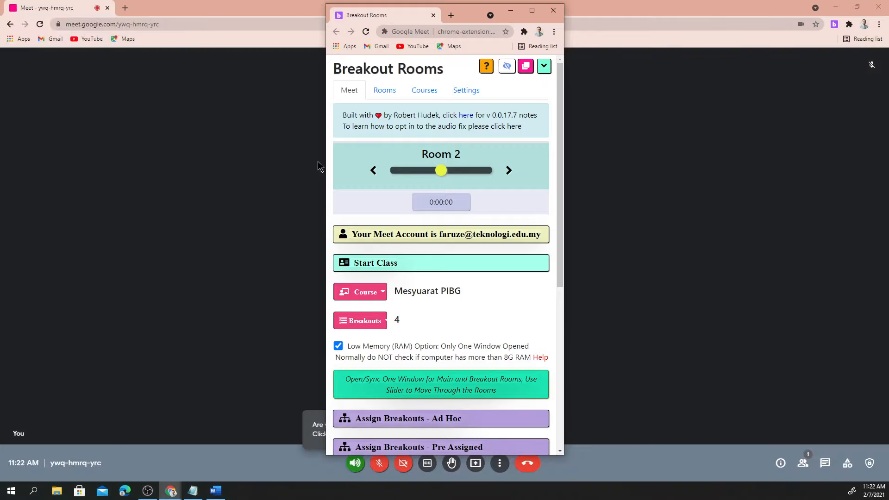
{"action": "left_click", "coordinate": [508, 171]}
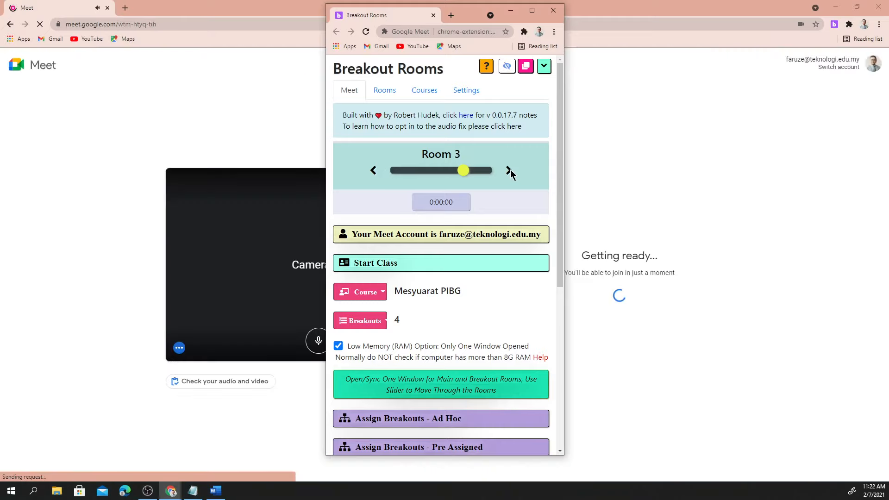